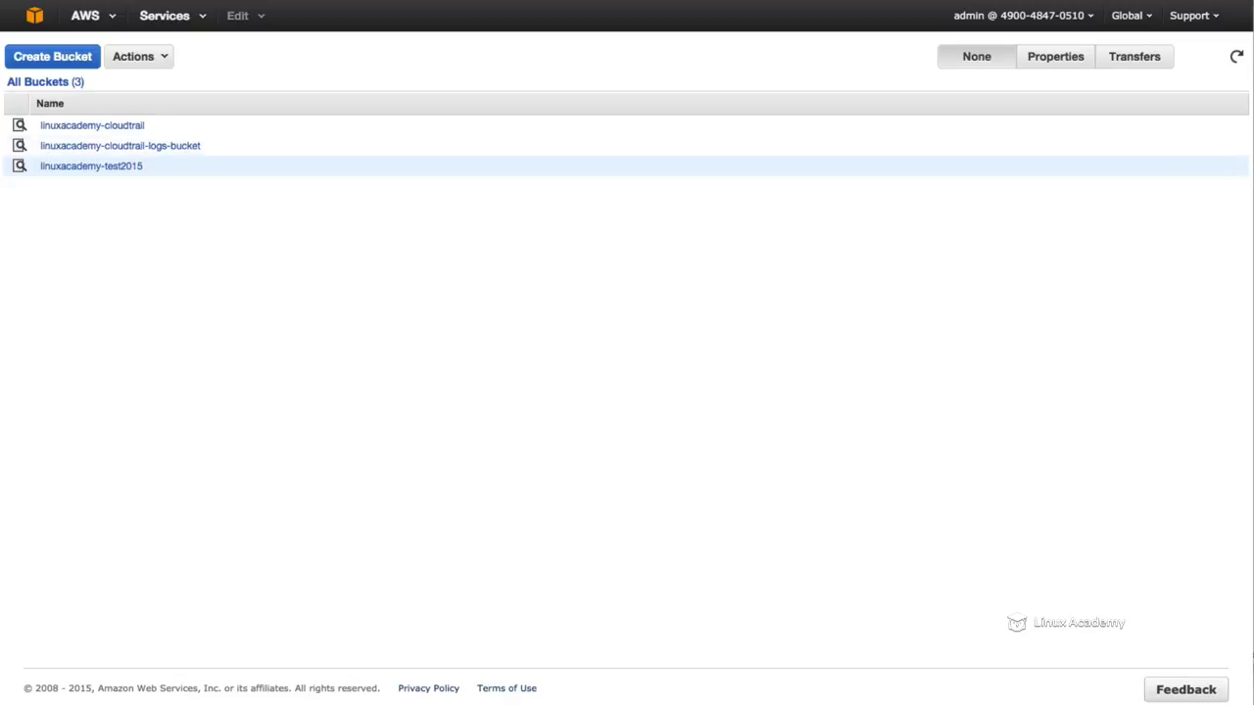
Switch to the code editor and review the Hello World HTML markup in the document
key(super+Tab)
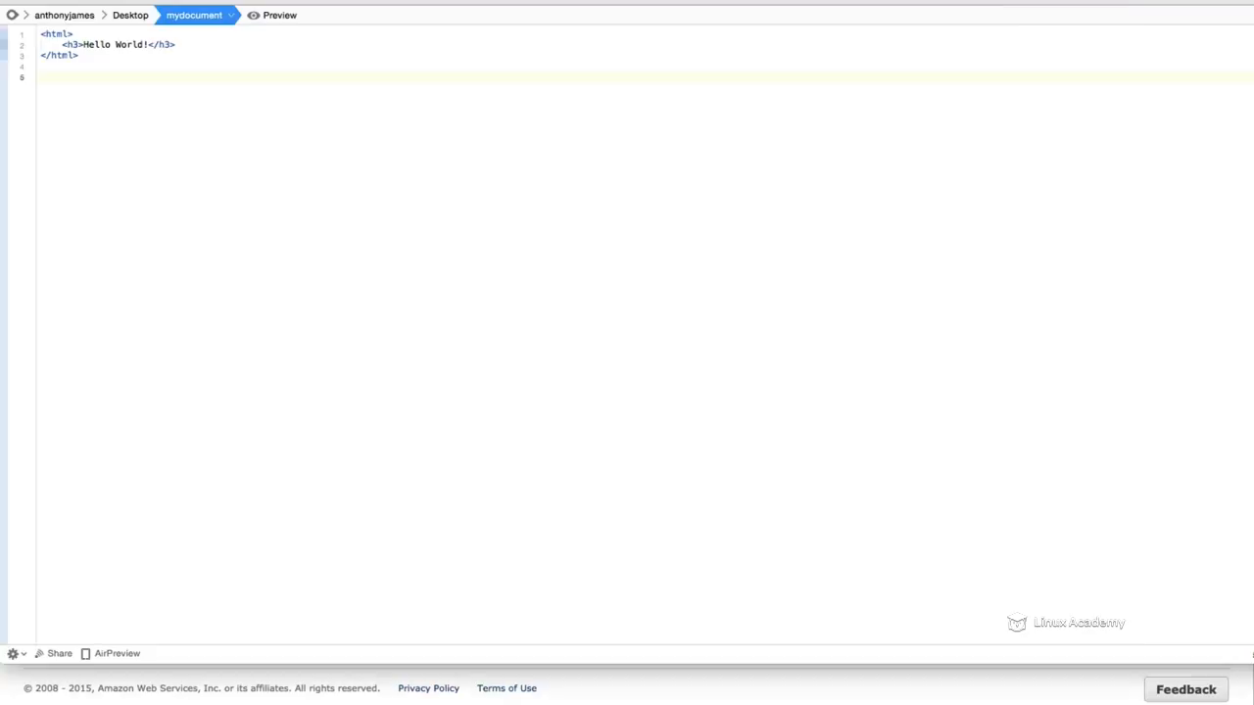
drag(148, 93, 35, 28)
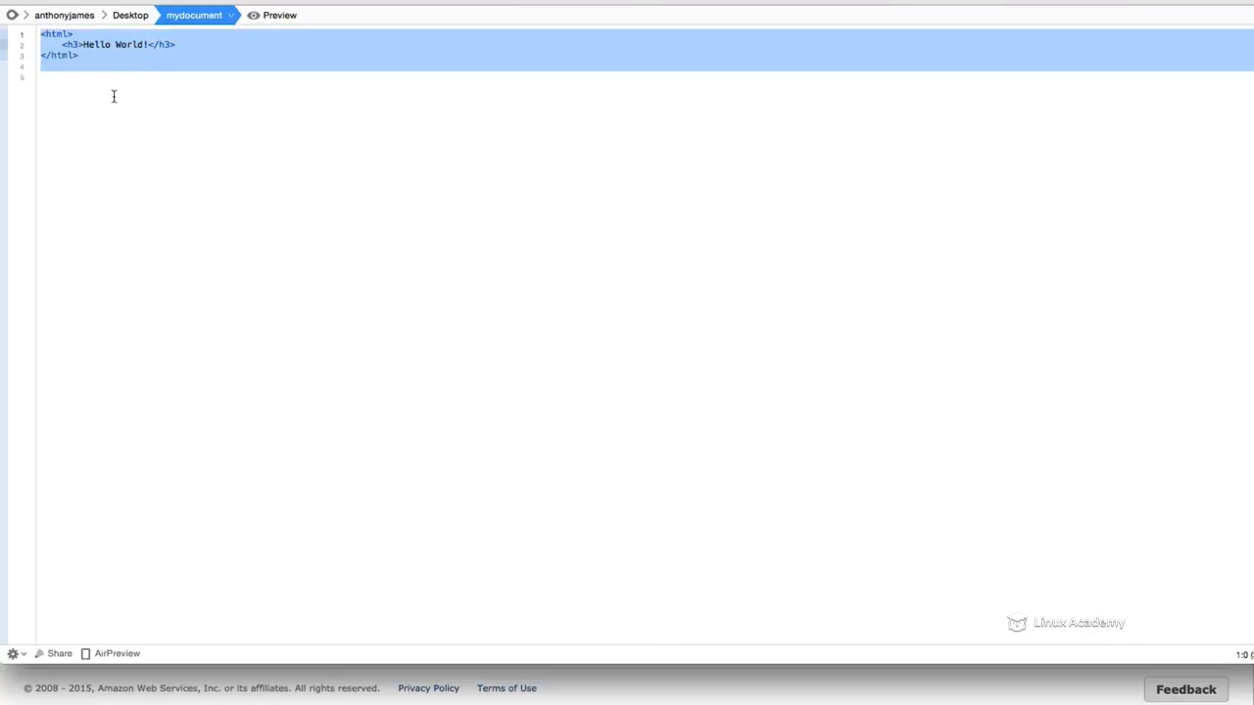
click(116, 94)
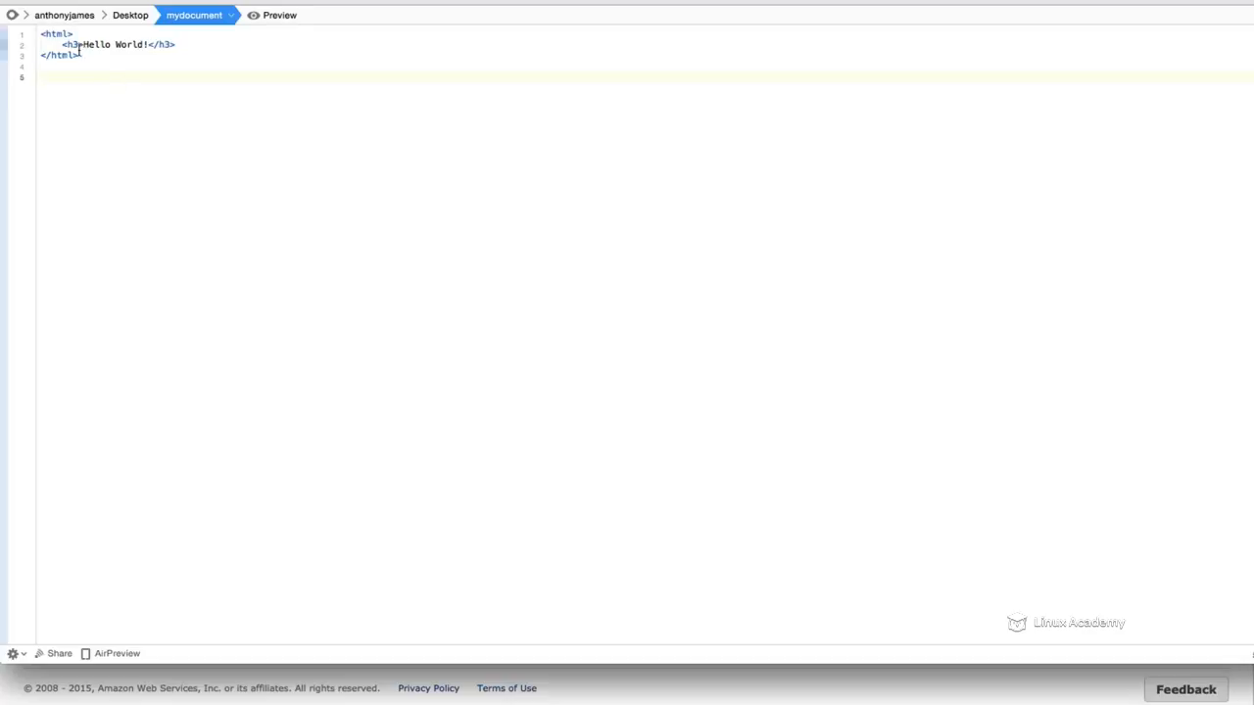
drag(43, 34, 93, 65)
click(102, 65)
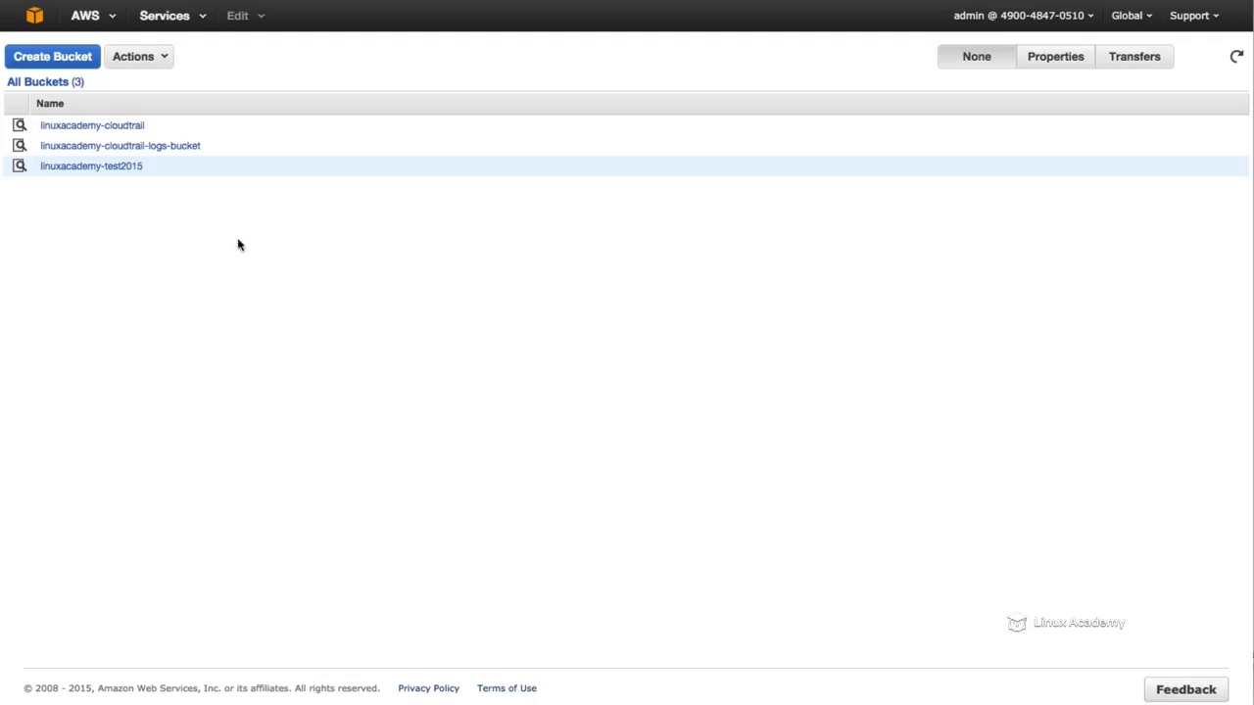
Upload index.html to the linuxacademy-test2015 bucket and refresh the bucket's contents
click(100, 168)
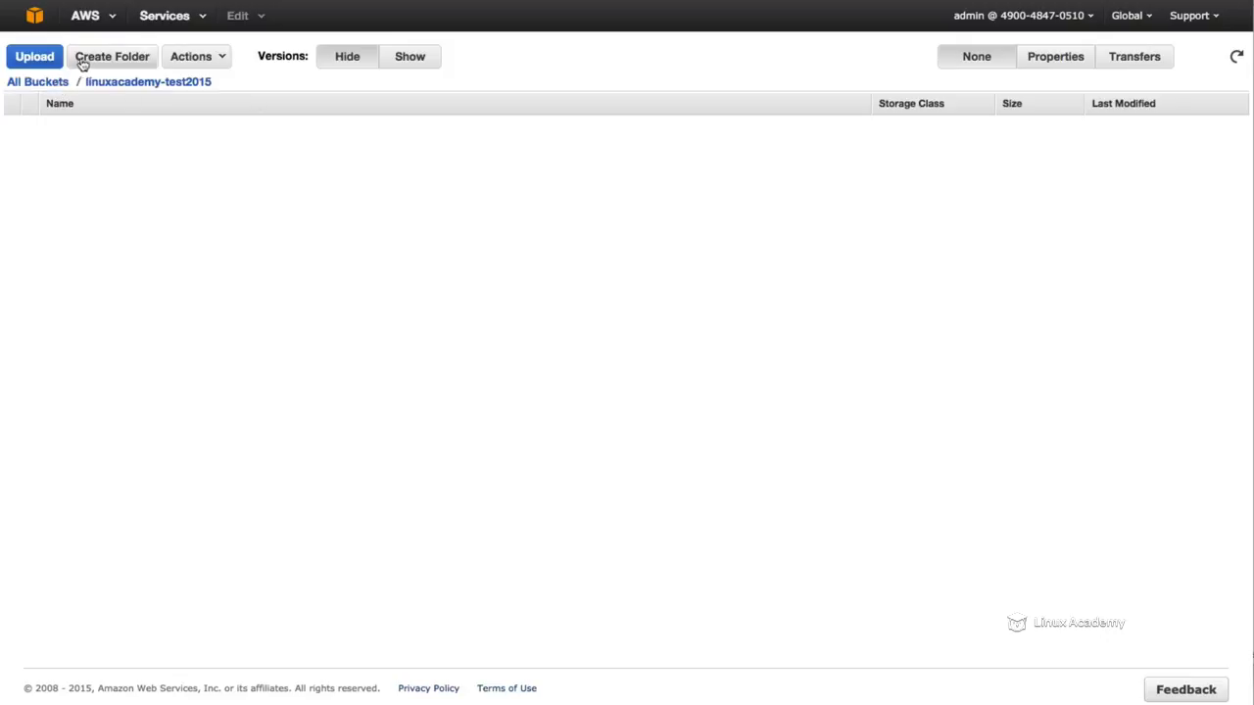
click(36, 62)
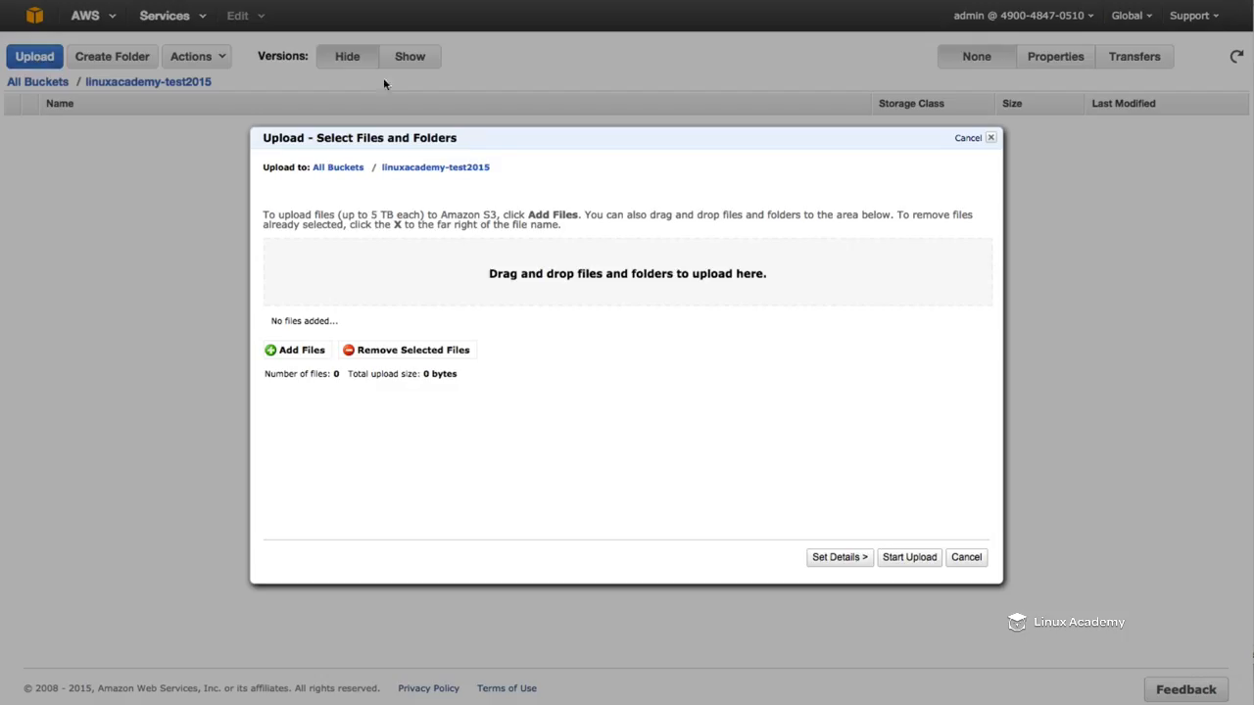
click(311, 349)
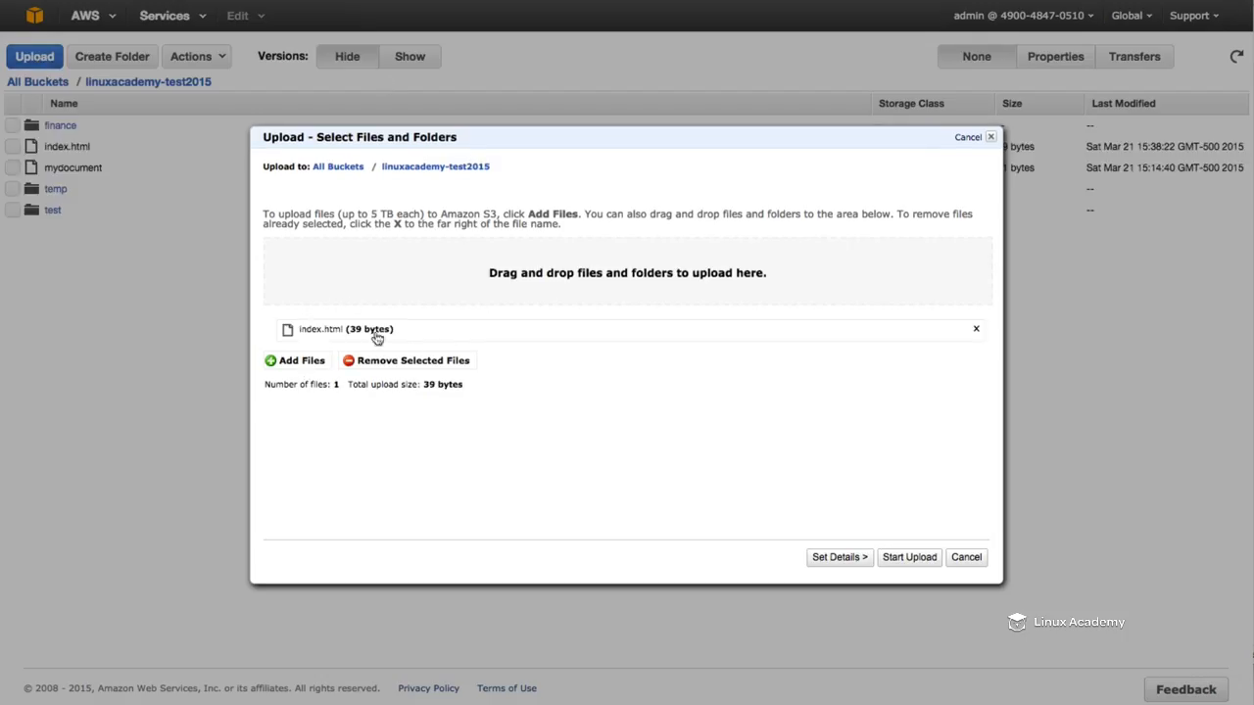
click(910, 557)
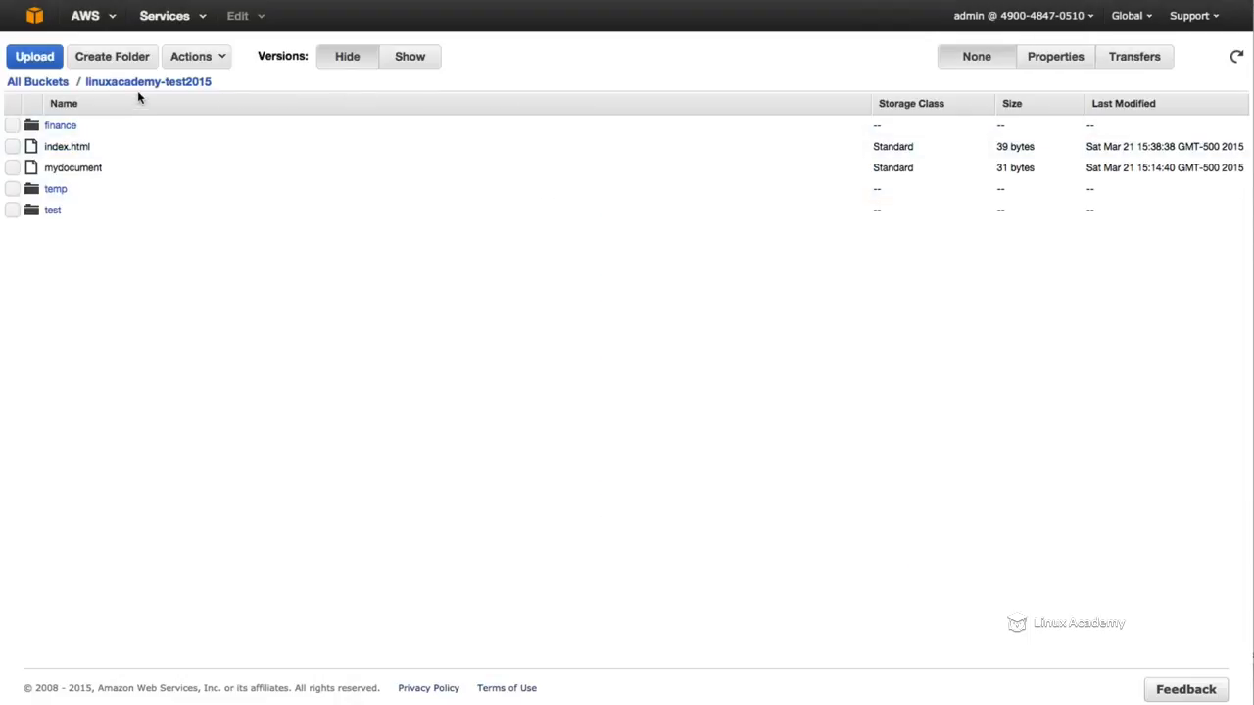
click(126, 84)
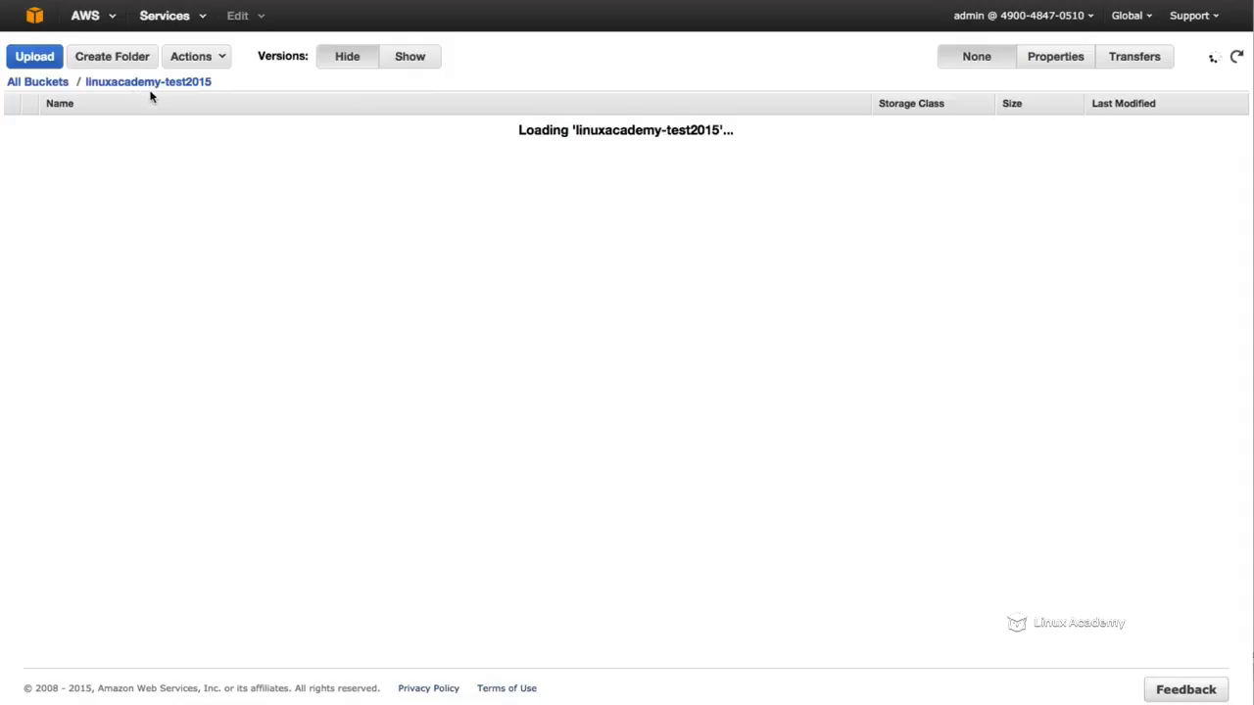
Open the Static Website Hosting settings in the properties of the linuxacademy-test2015 bucket
click(37, 83)
right_click(95, 167)
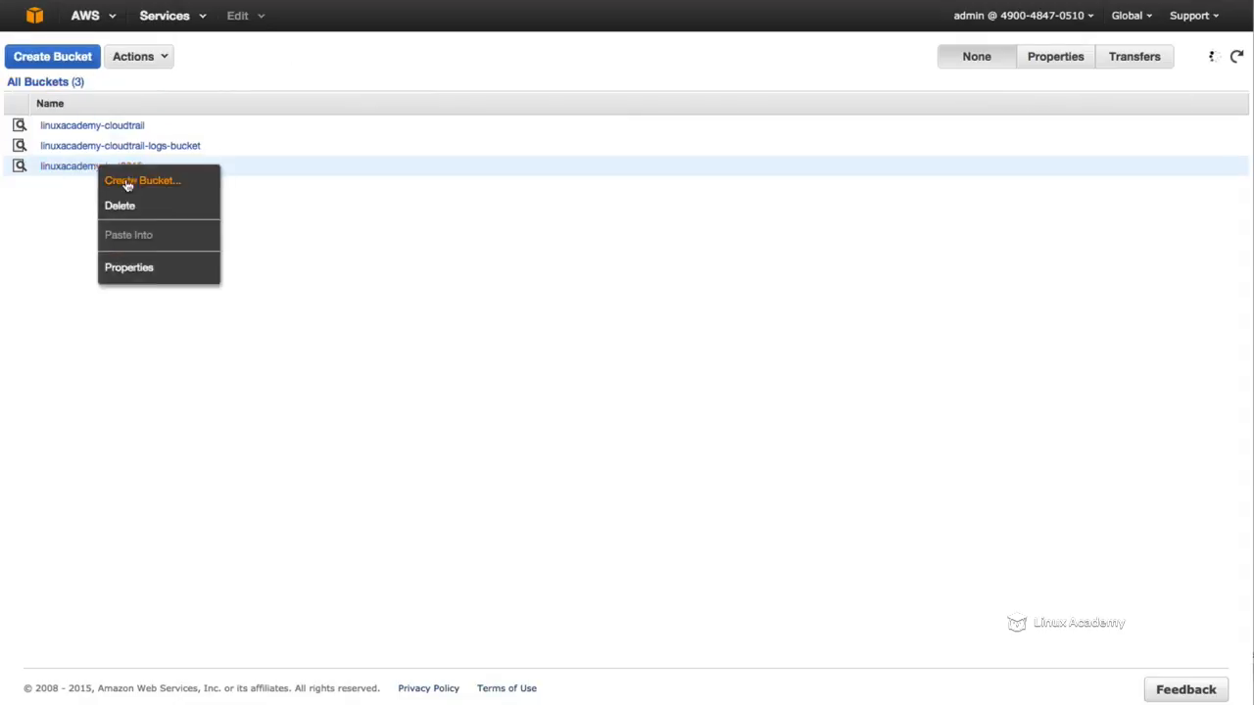
click(149, 274)
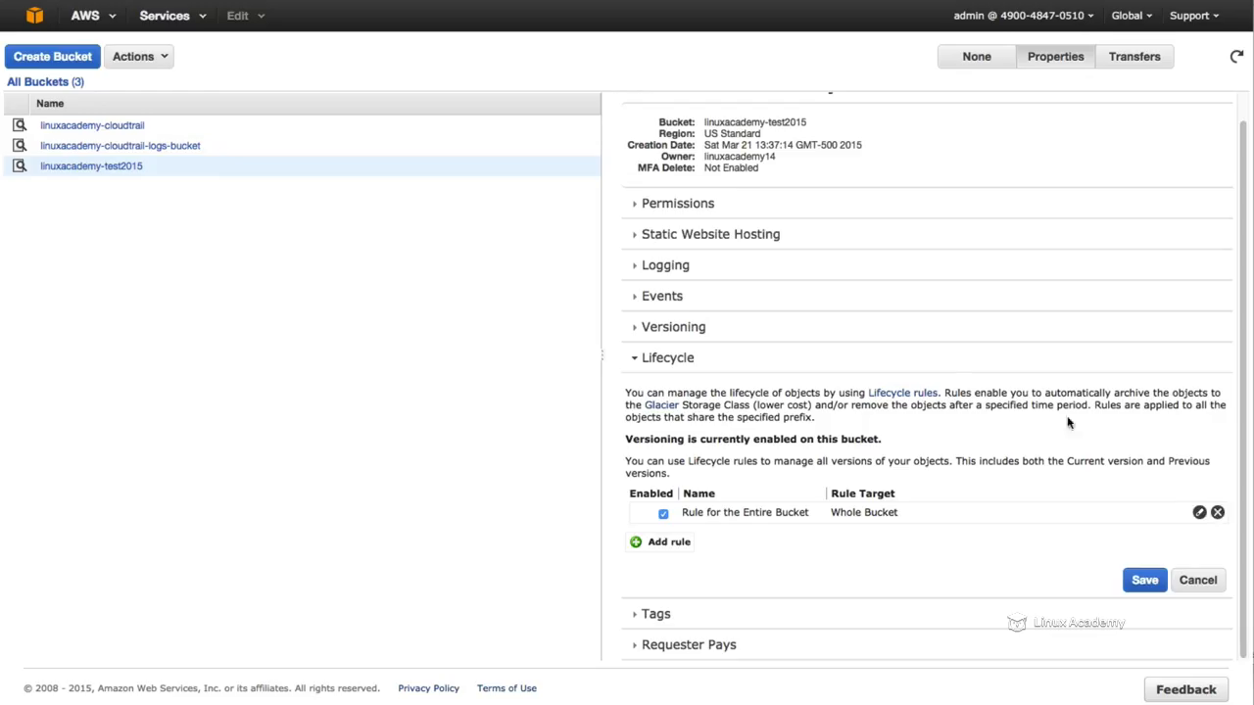
click(699, 242)
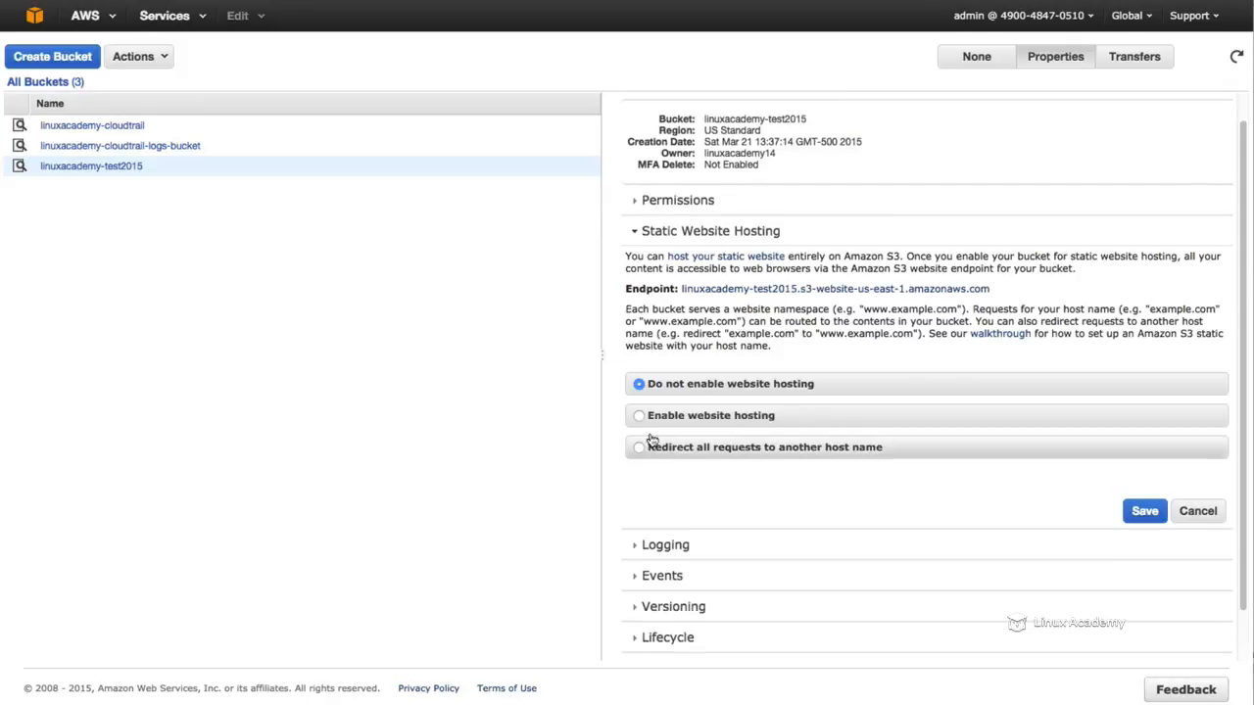
Enable website hosting for the bucket with index.html as the index document
click(728, 453)
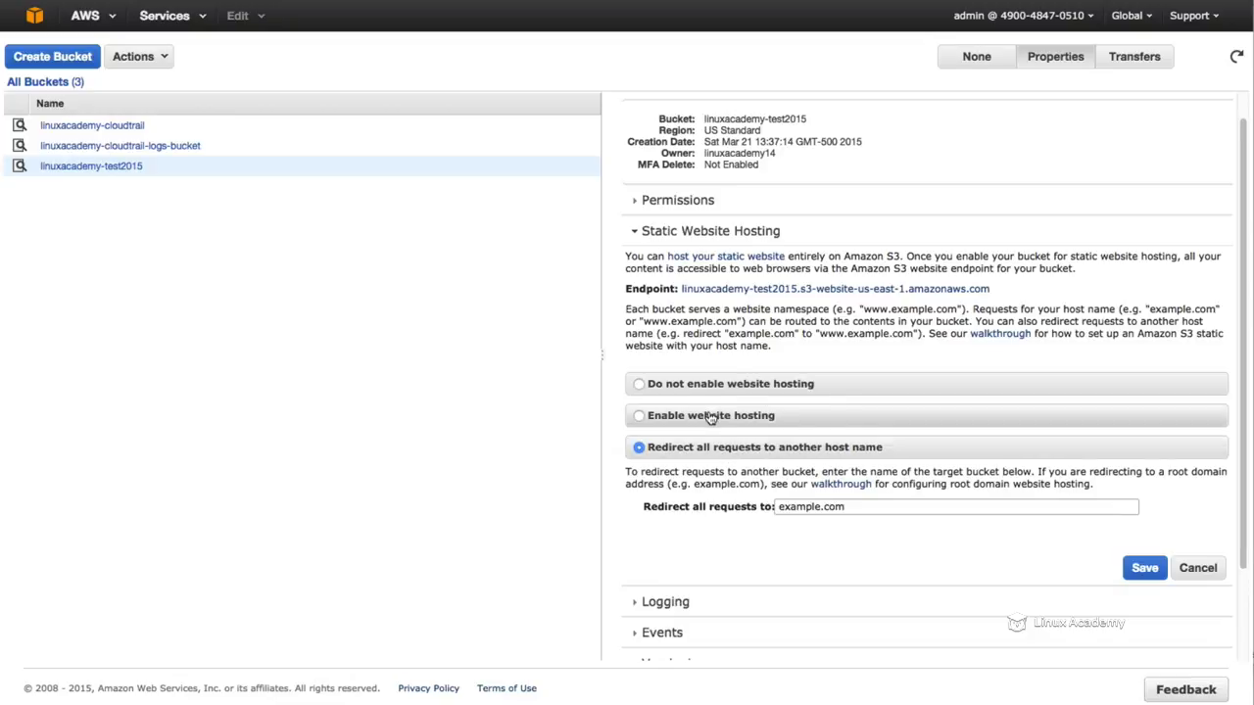
click(712, 417)
click(851, 441)
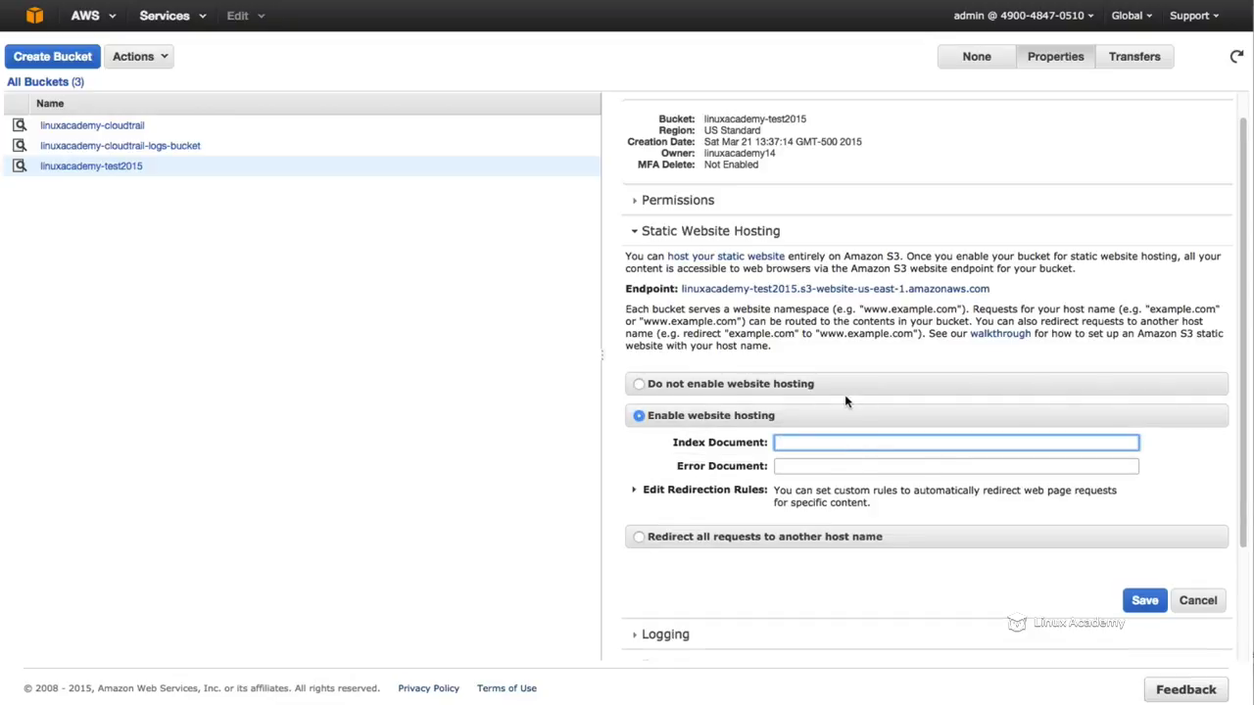
text(index.html)
drag(849, 441, 772, 446)
click(917, 448)
Set the error document to error.html and save the website hosting settings
click(918, 462)
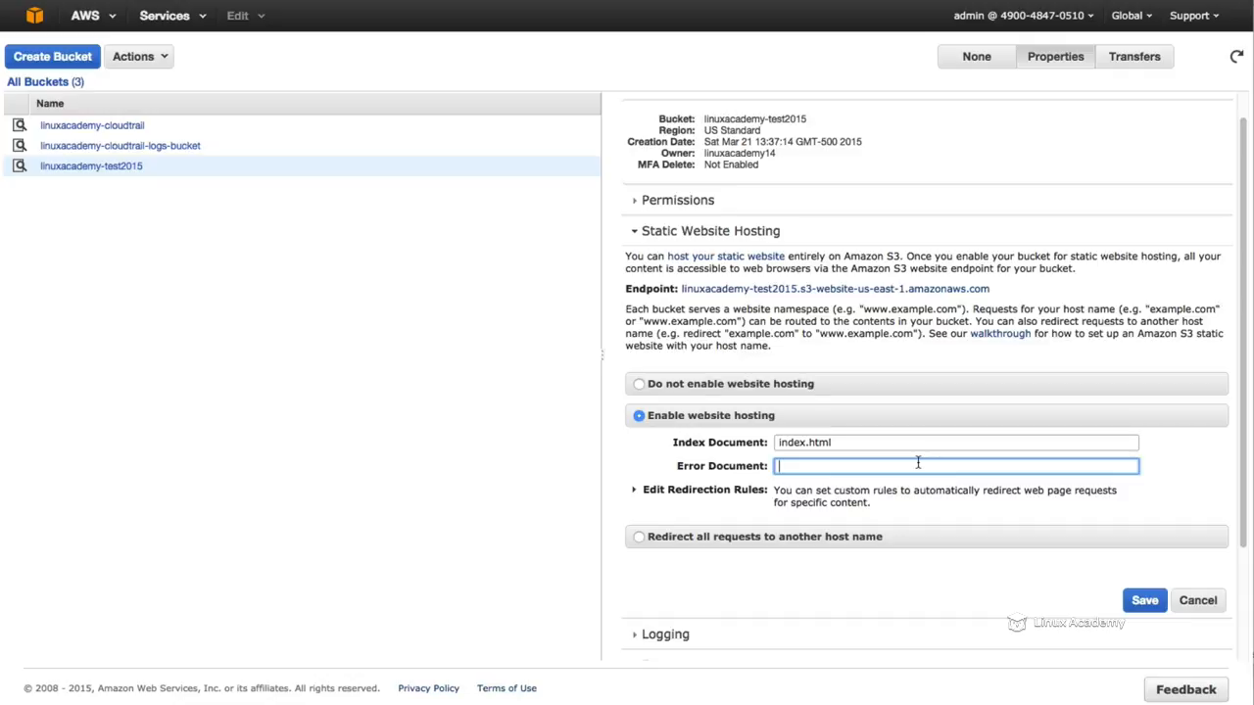
text(error.html)
click(1144, 600)
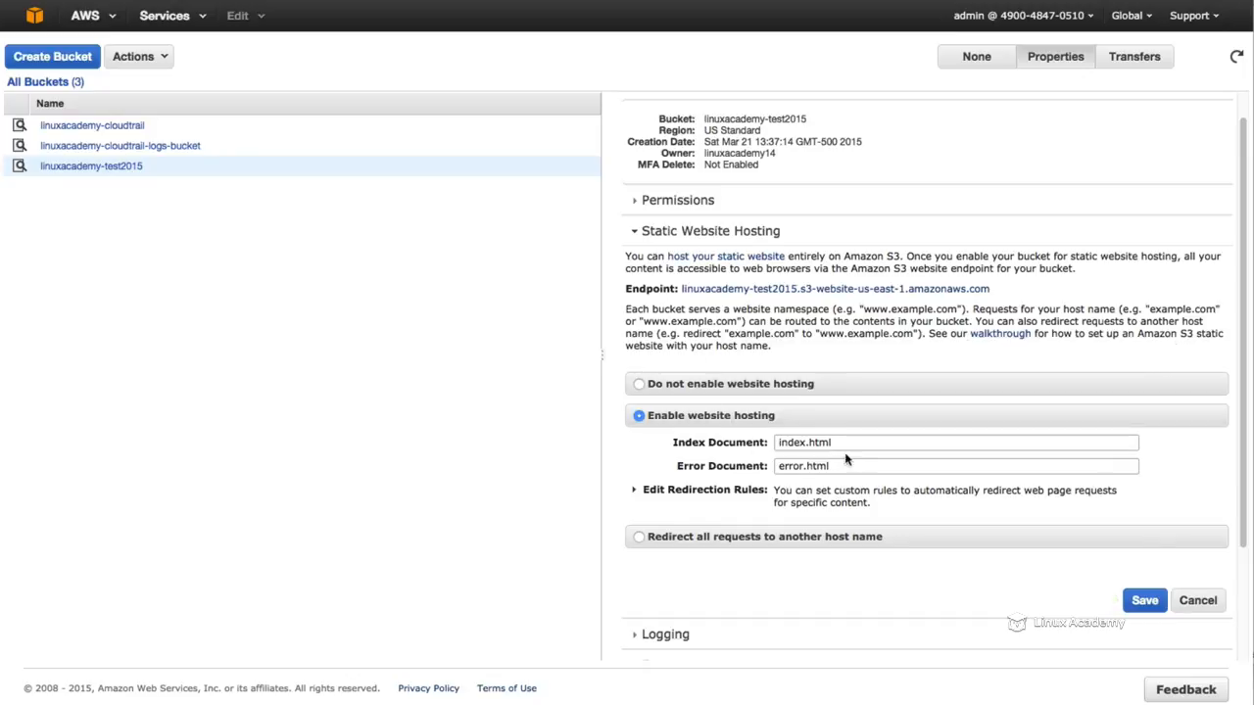
Change the error document to index.html and save the website hosting settings
drag(845, 444, 778, 466)
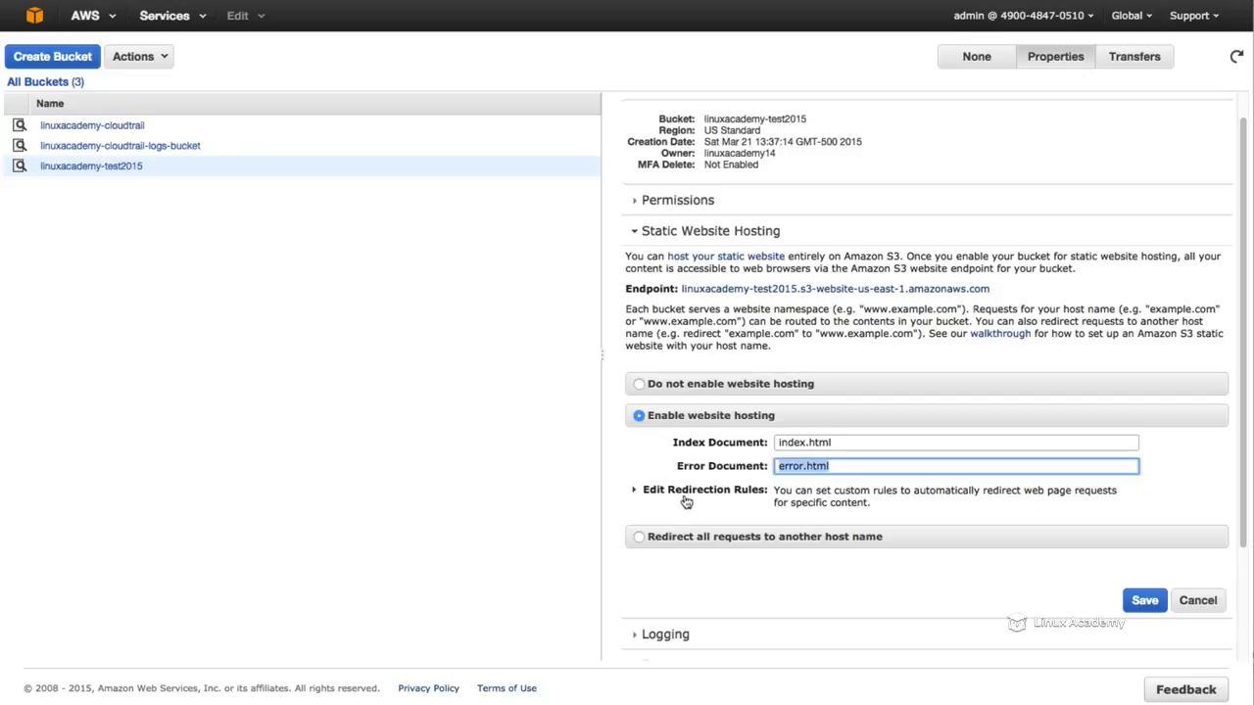
text(index.html)
drag(685, 466, 726, 471)
click(726, 471)
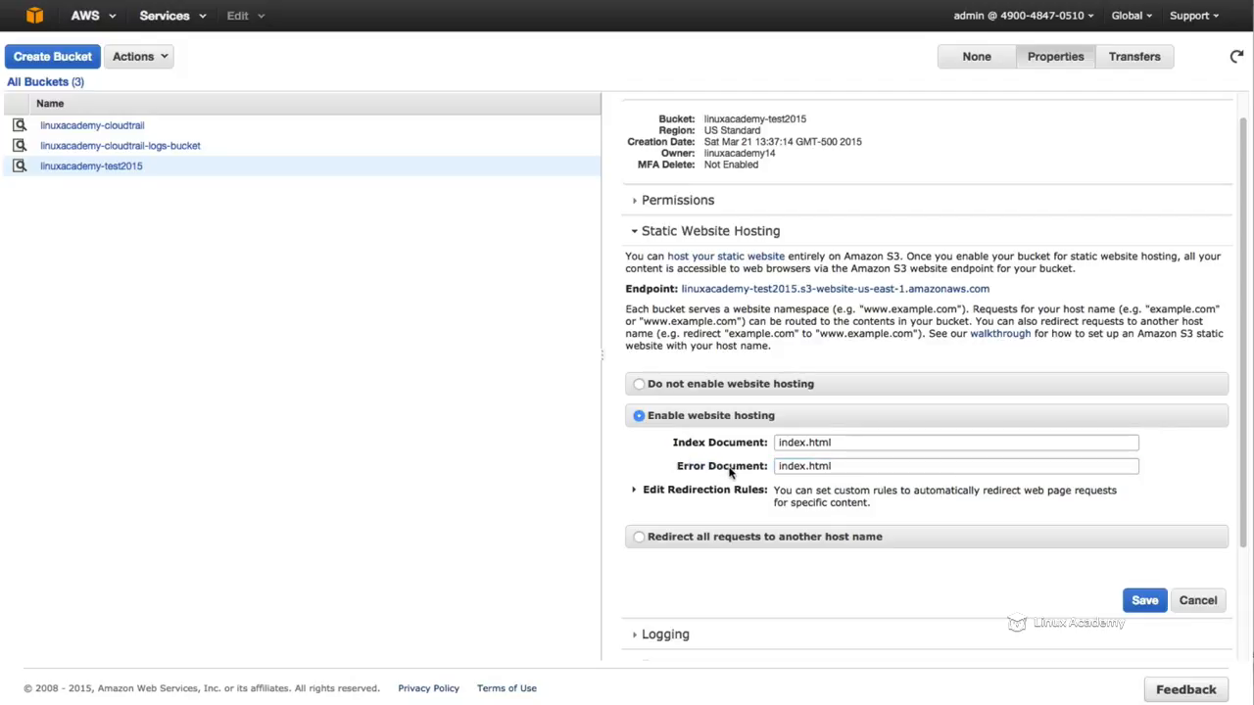
click(751, 468)
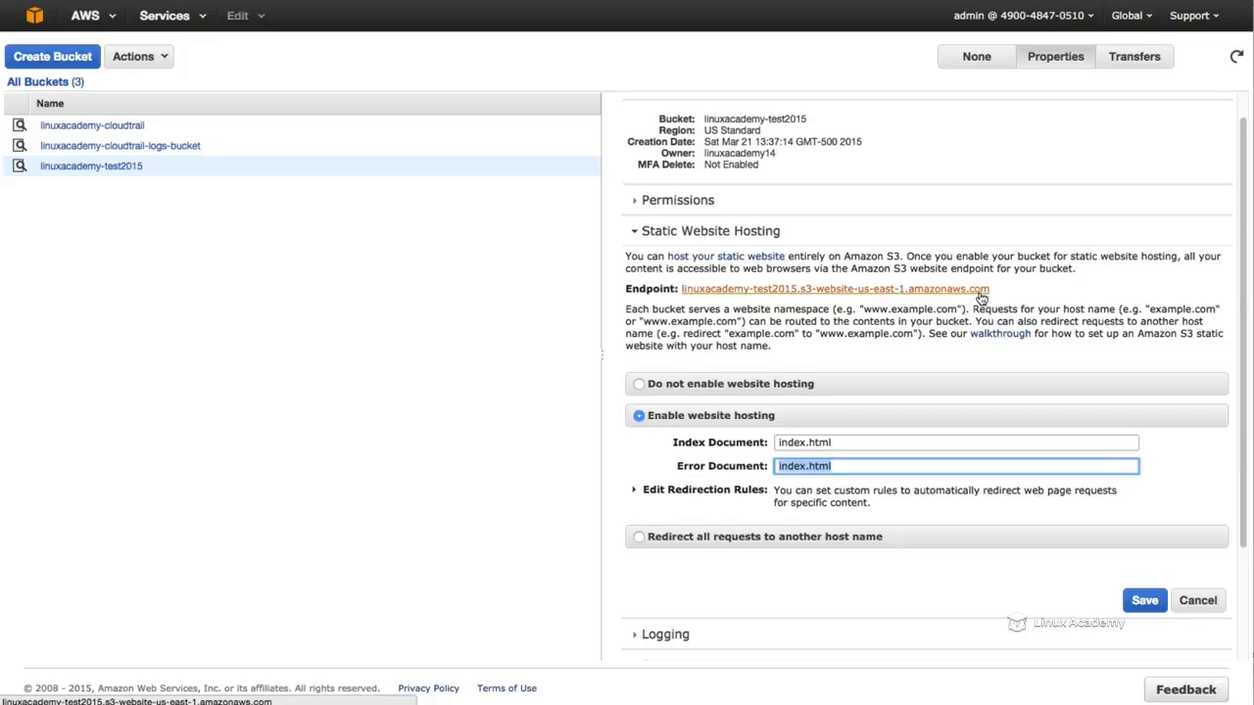
click(1145, 600)
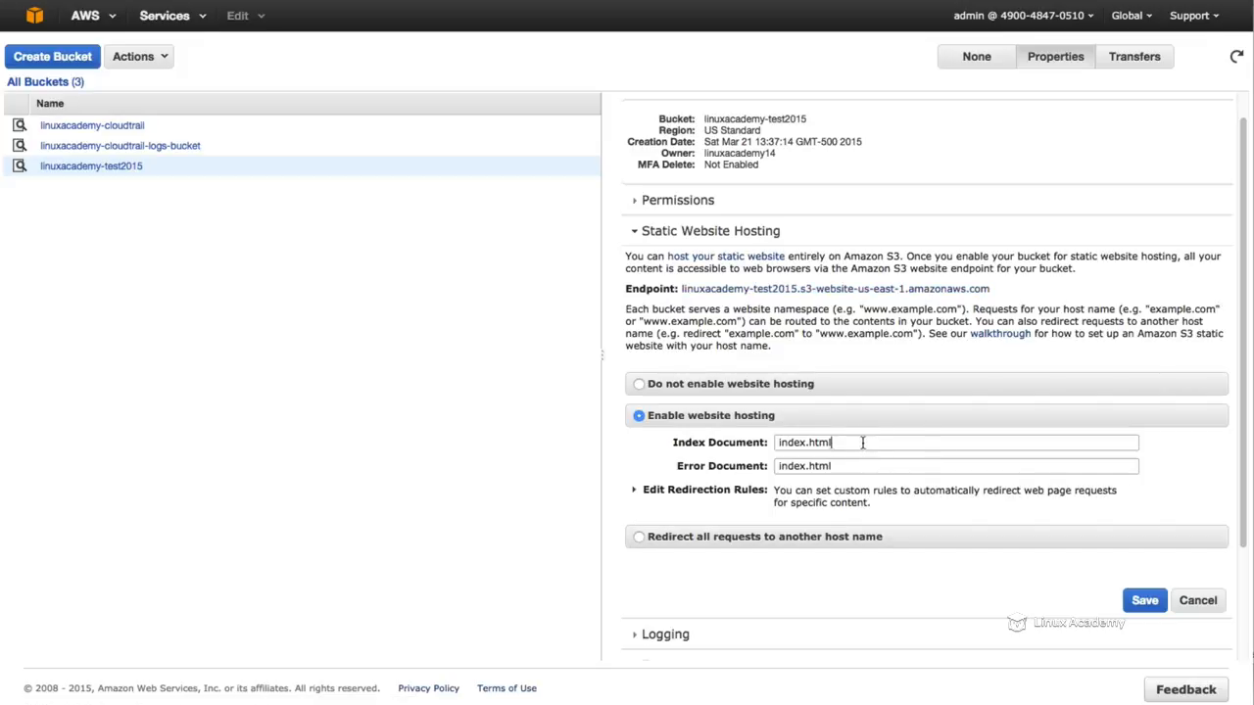
Open the bucket's static website endpoint and examine the page it returns
drag(862, 443, 768, 445)
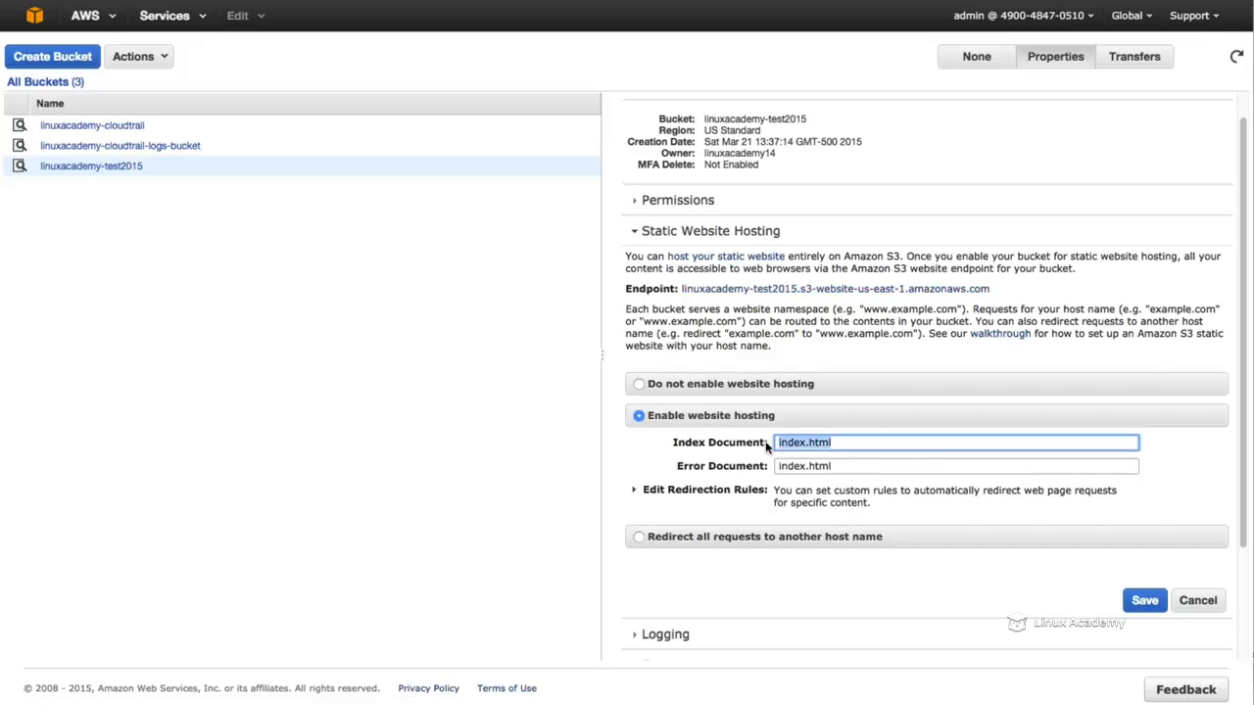
click(791, 290)
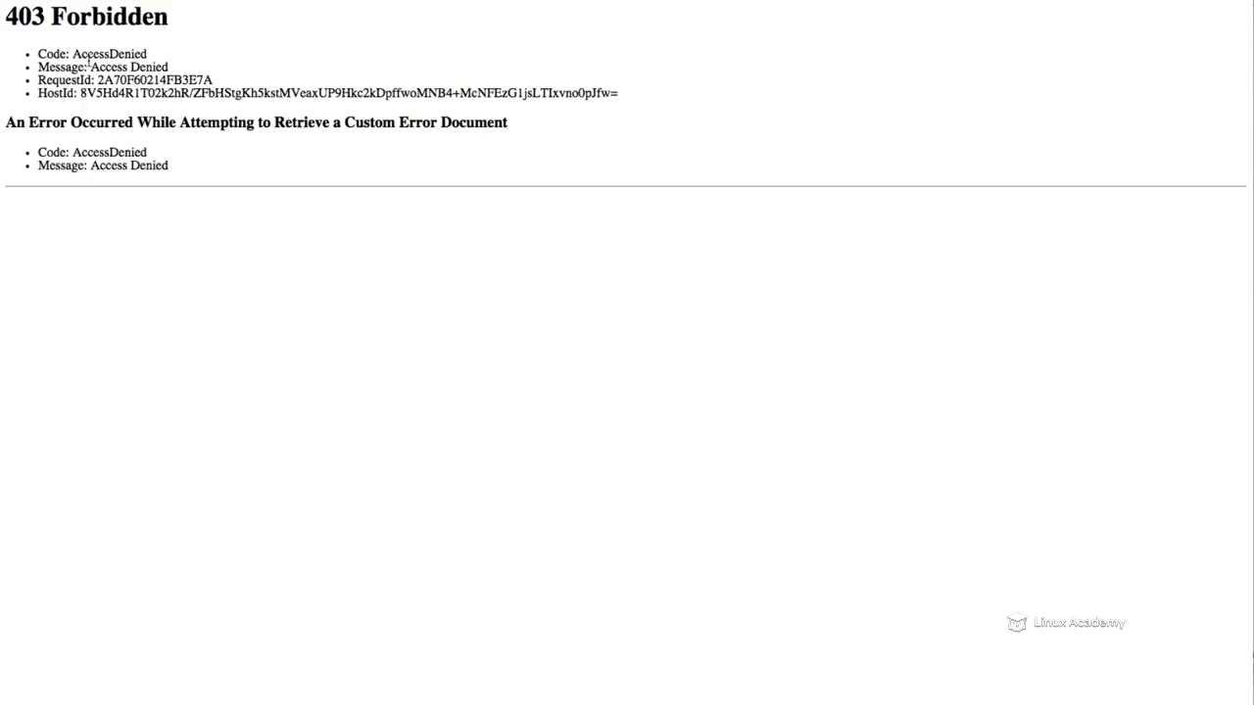
drag(20, 11, 161, 18)
click(189, 42)
drag(17, 122, 500, 119)
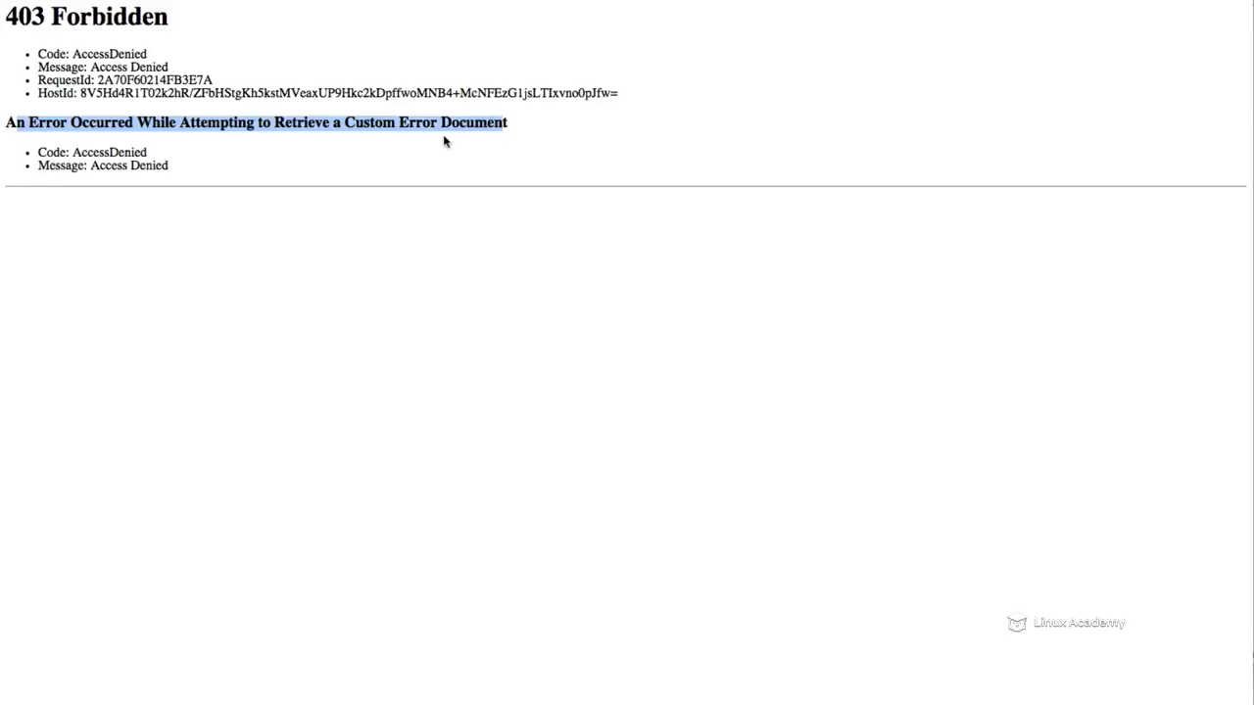
click(224, 148)
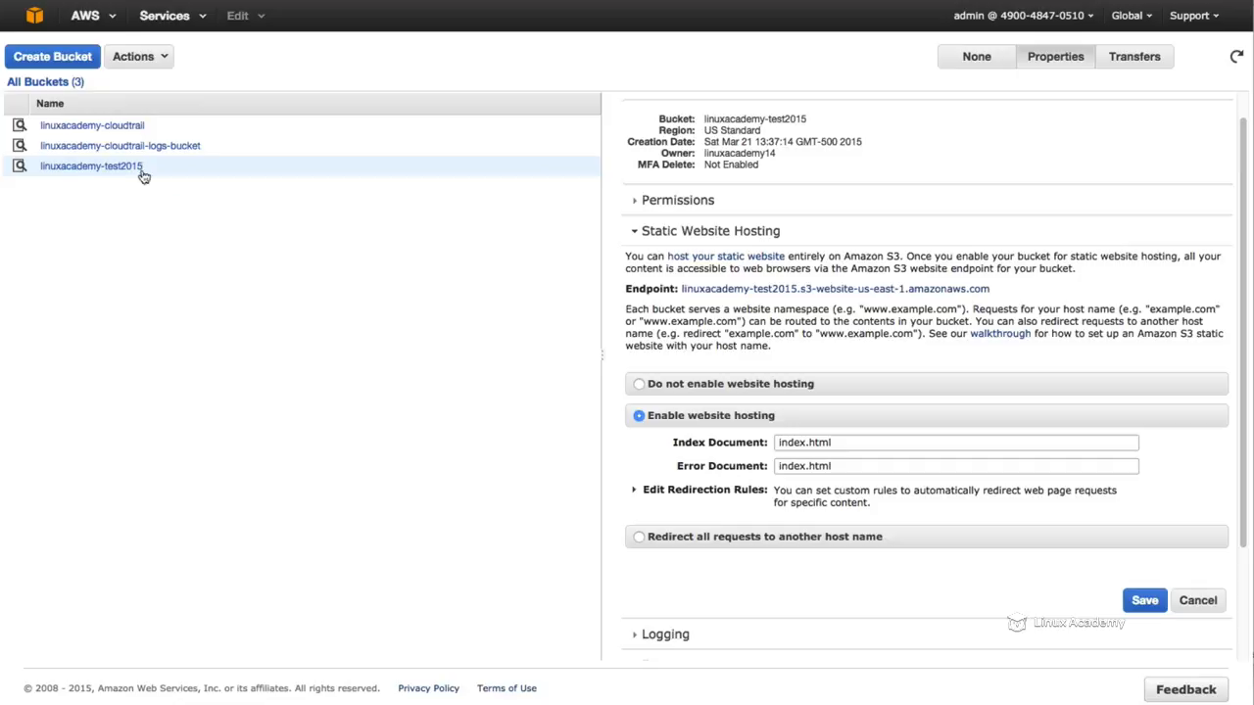
Make index.html in the linuxacademy-test2015 bucket public
click(140, 168)
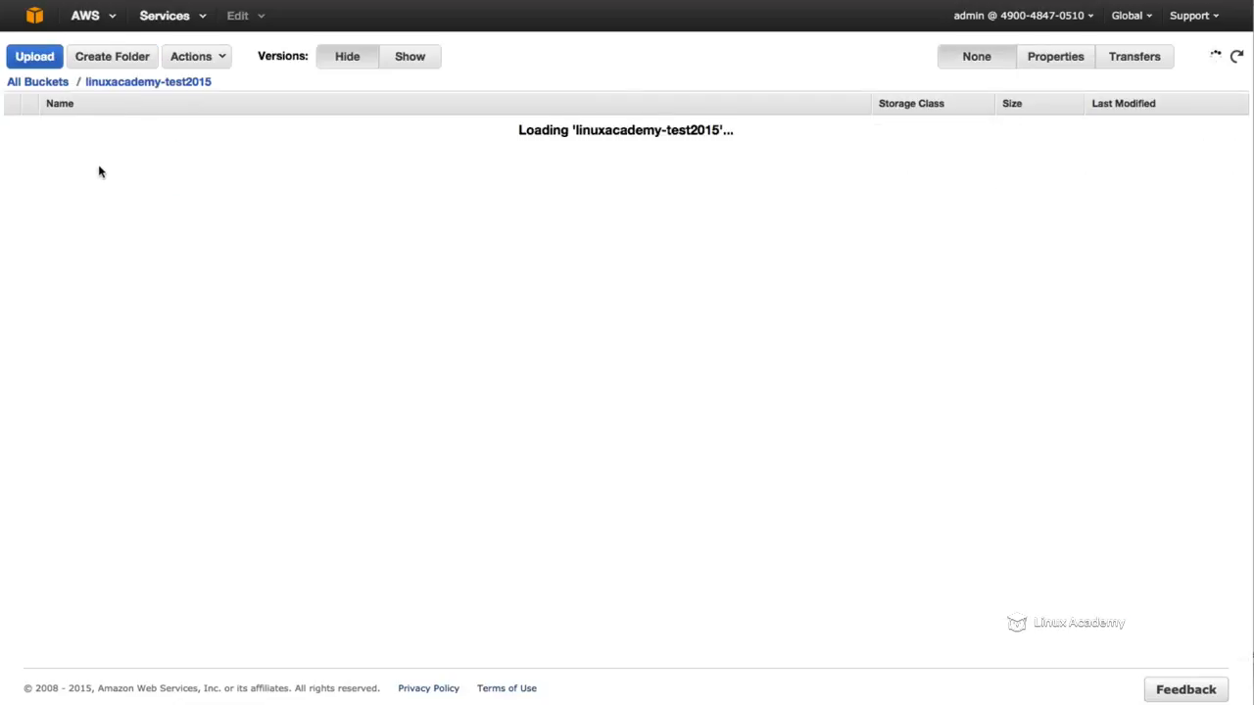
right_click(91, 152)
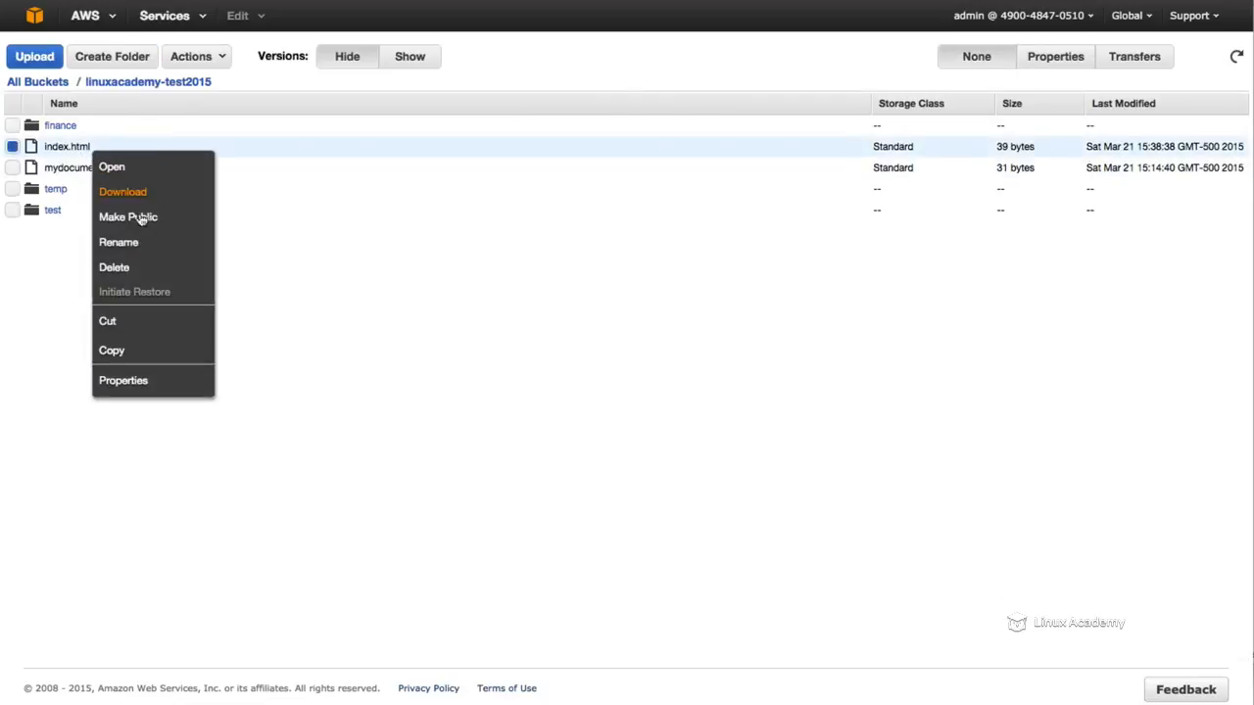
click(146, 219)
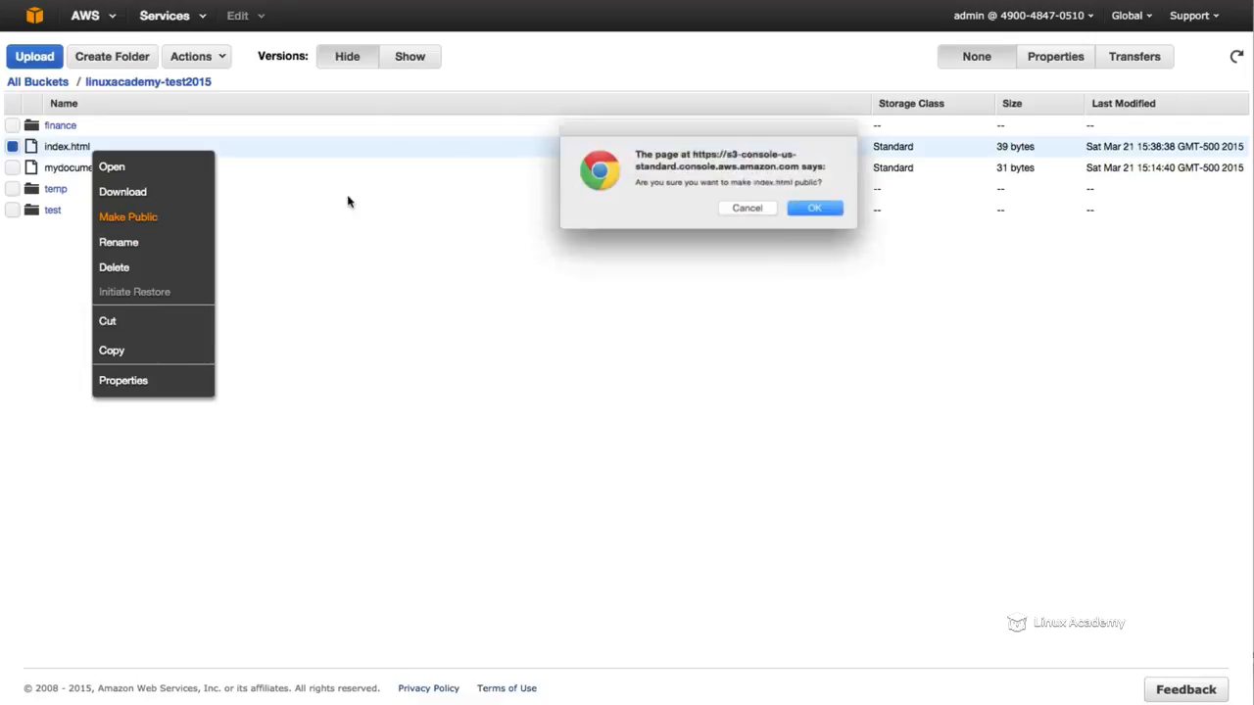
click(816, 210)
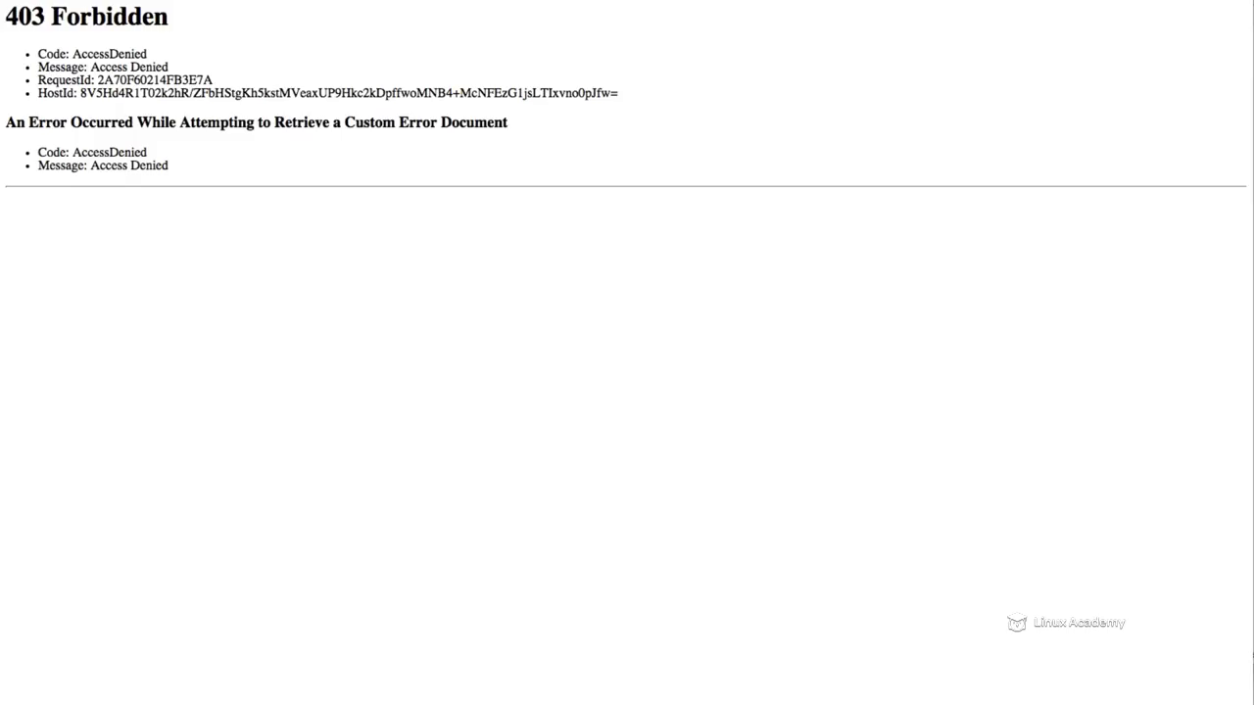
Reload the website endpoint, and check the page at its /index.html address as well
key(super+r)
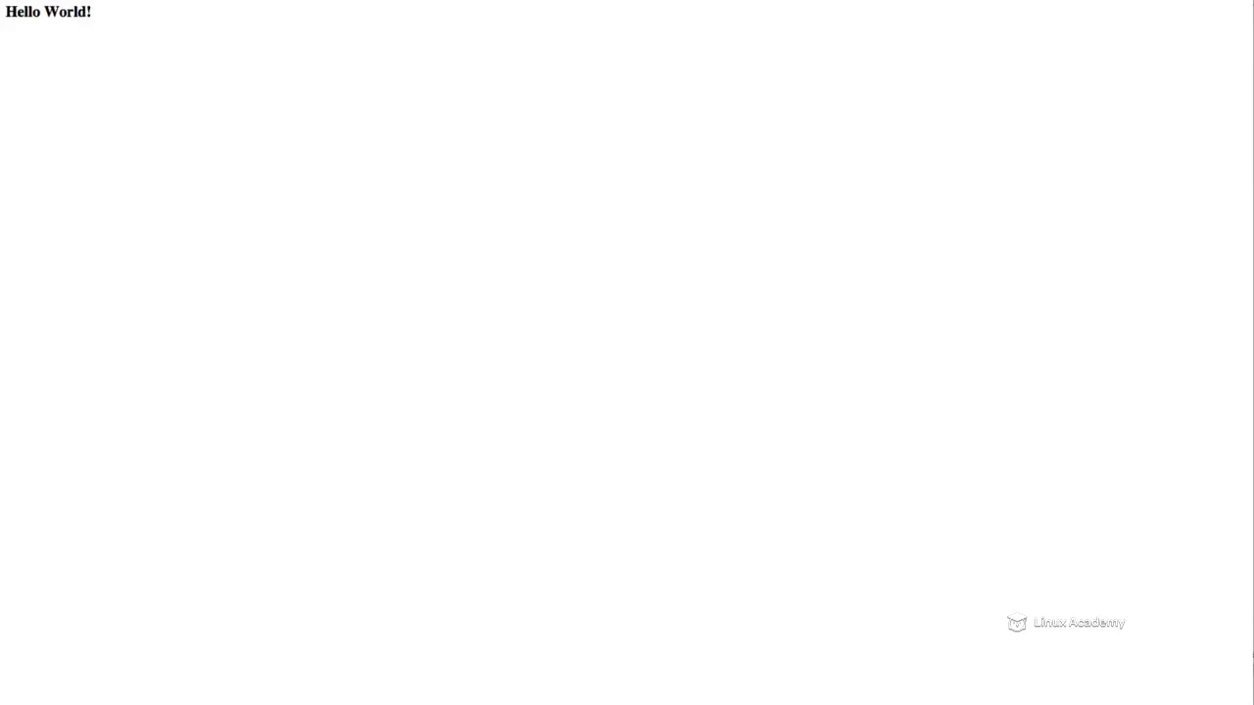
click(516, 15)
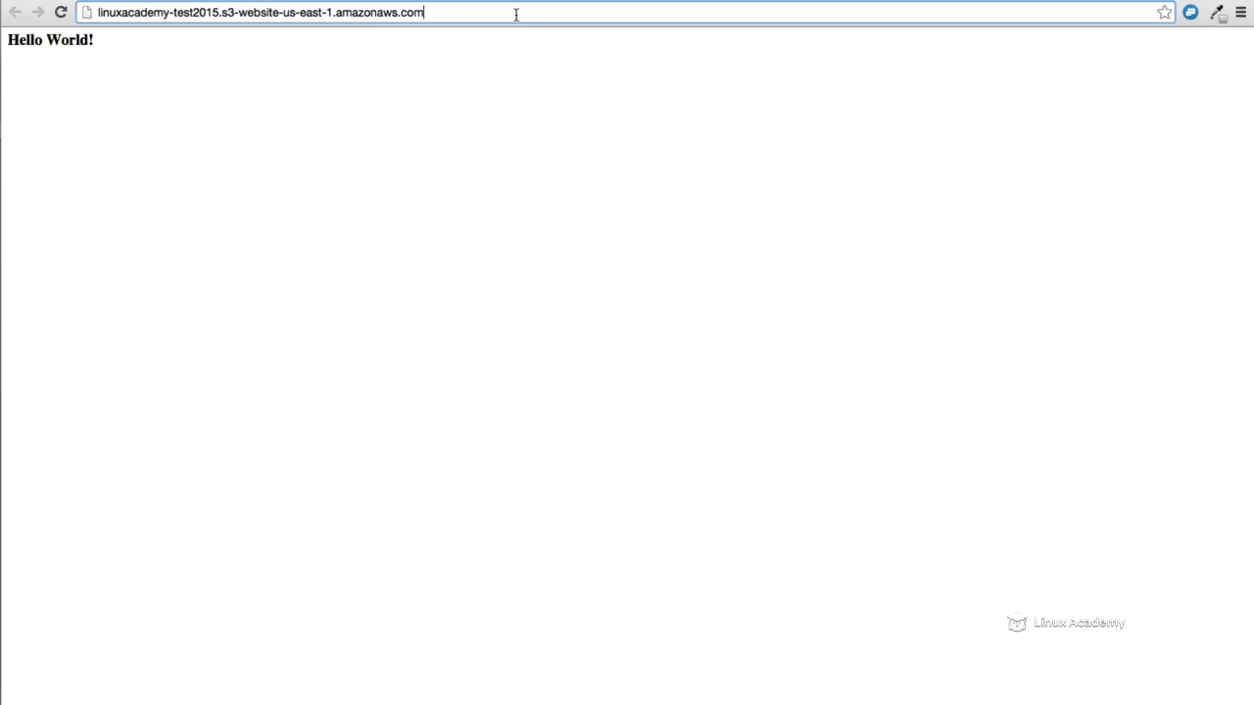
text(/)
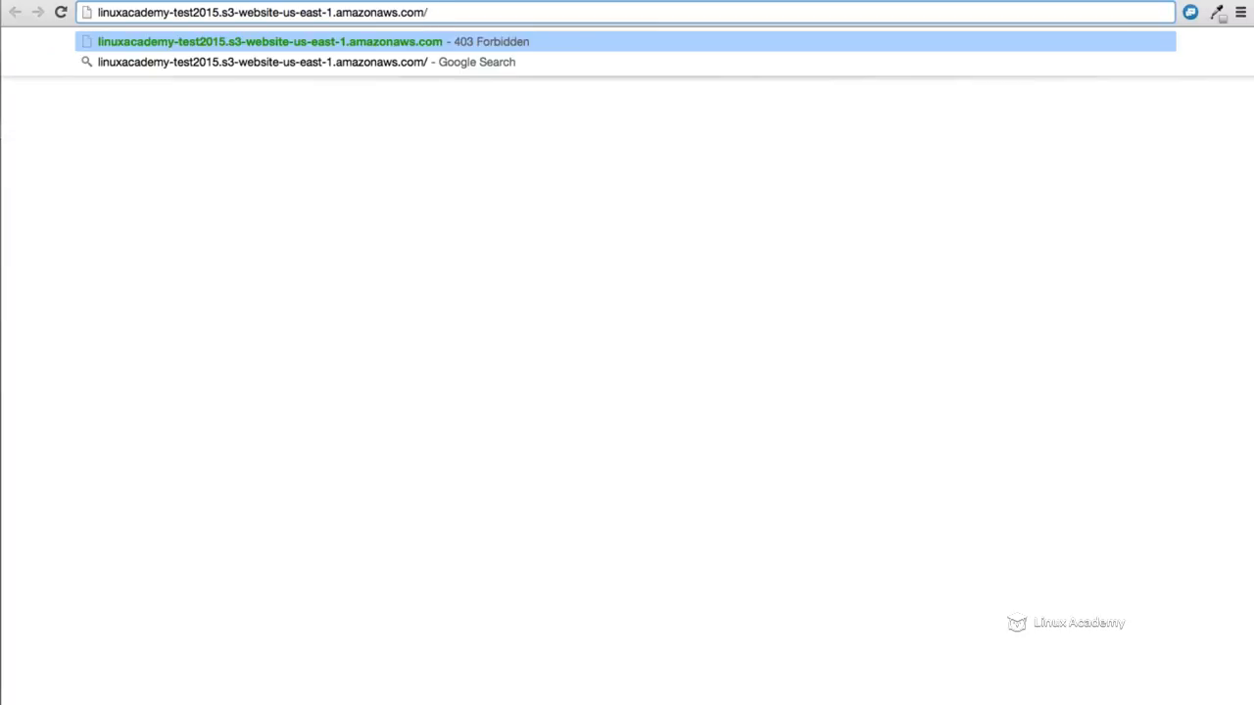
text(index.html)
key(Return)
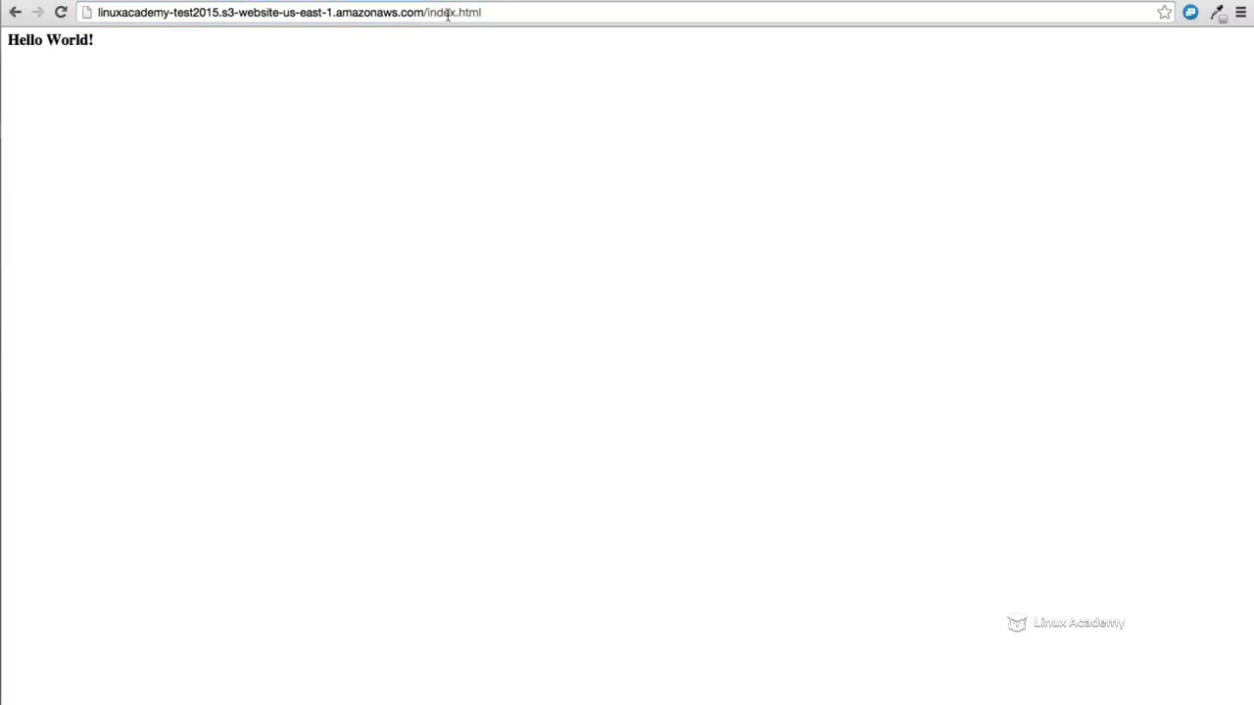
Return to the S3 console's list of all buckets and close the transfers view
click(573, 0)
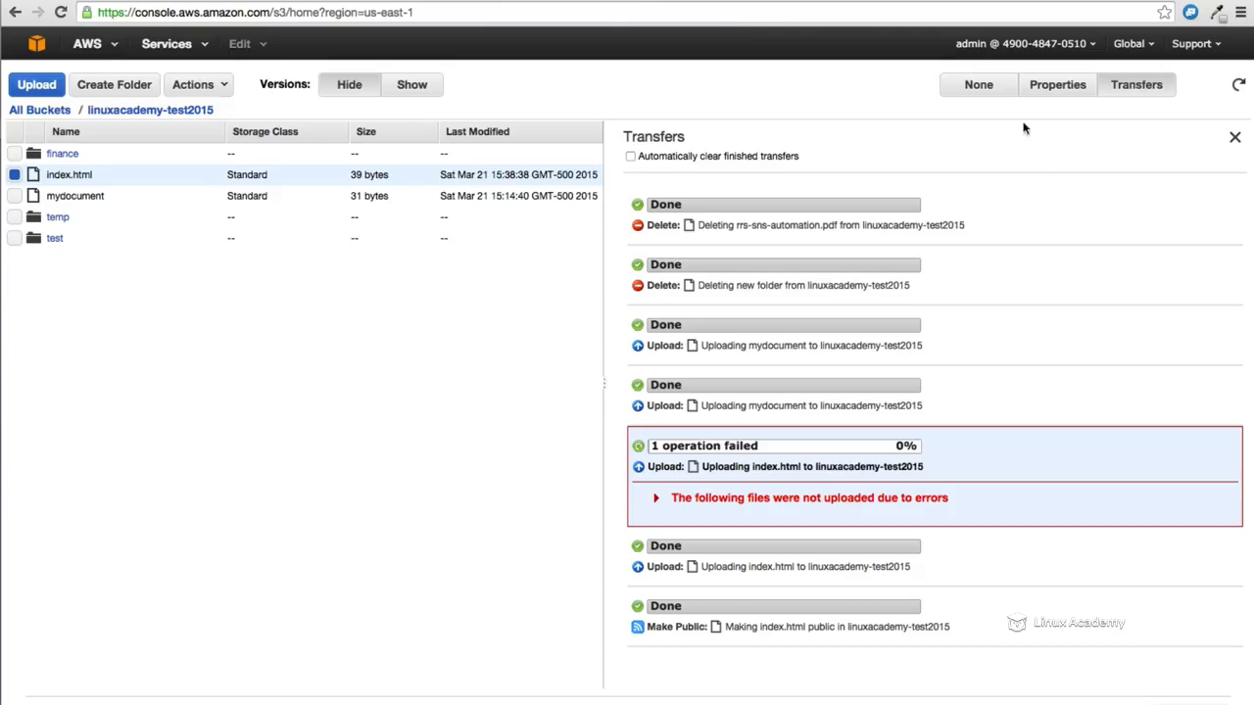
click(39, 110)
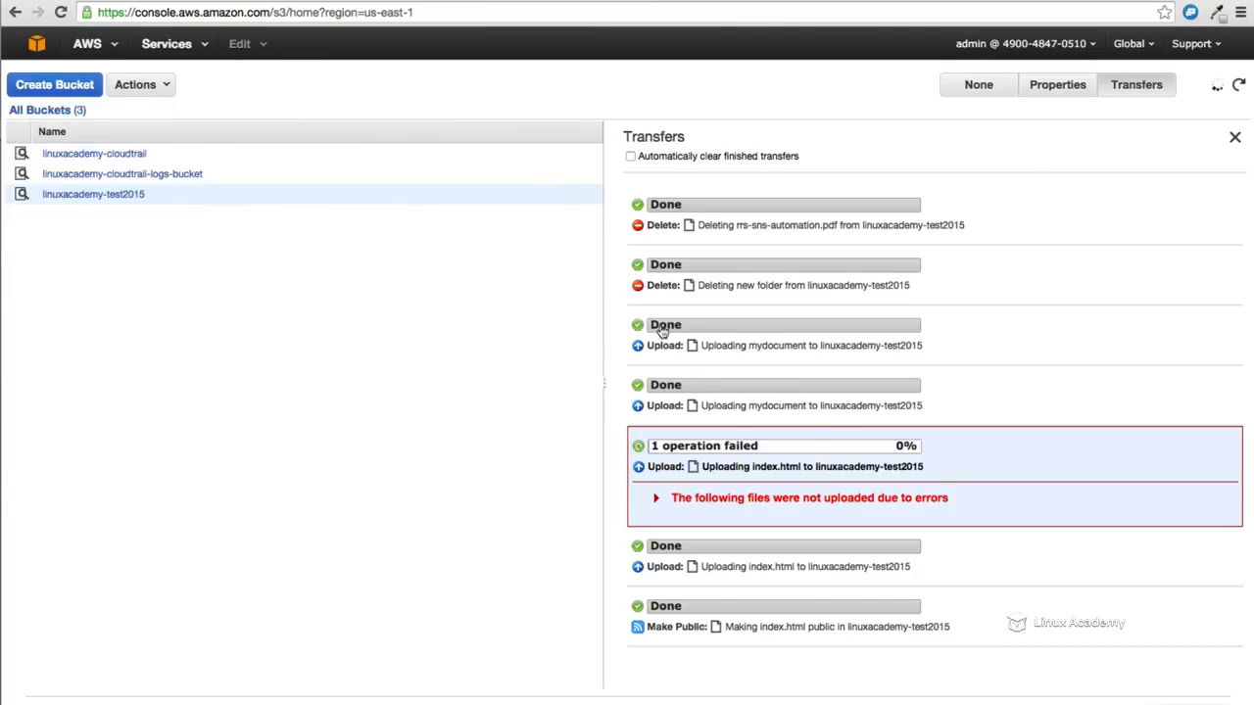
click(1233, 140)
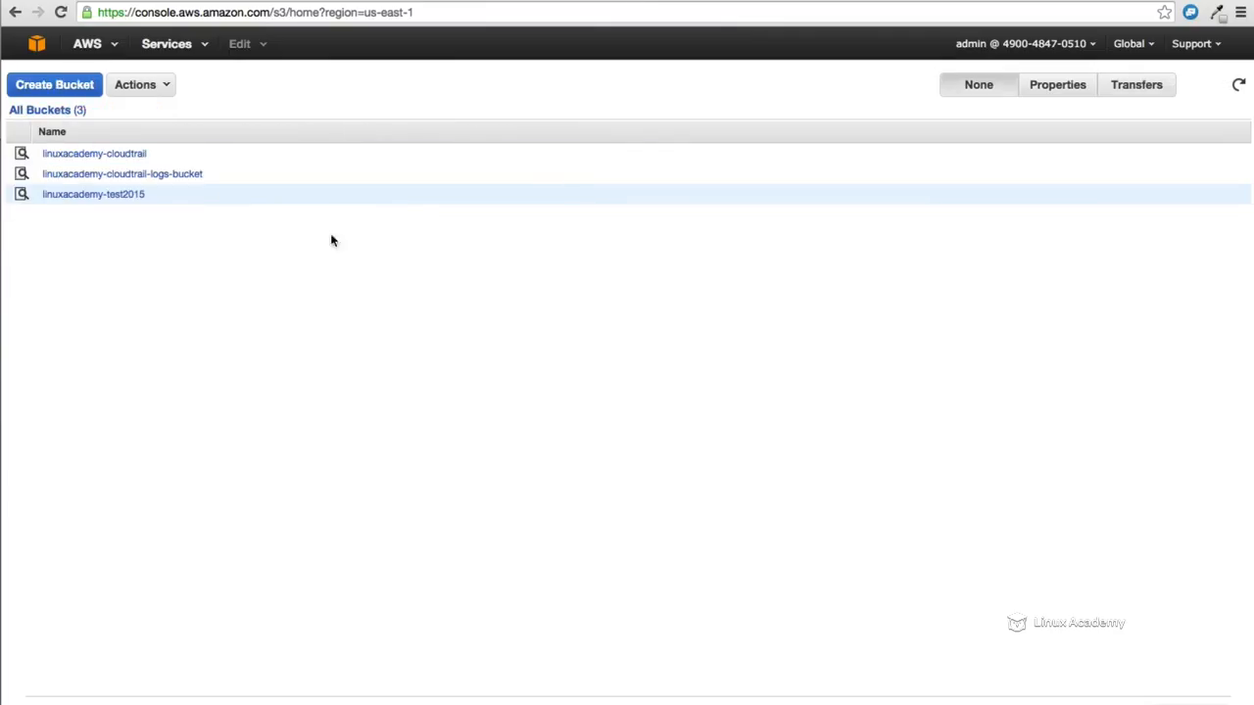
Review the static website hosting settings of the linuxacademy-test2015 bucket, and open the bucket's contents
right_click(283, 201)
click(315, 302)
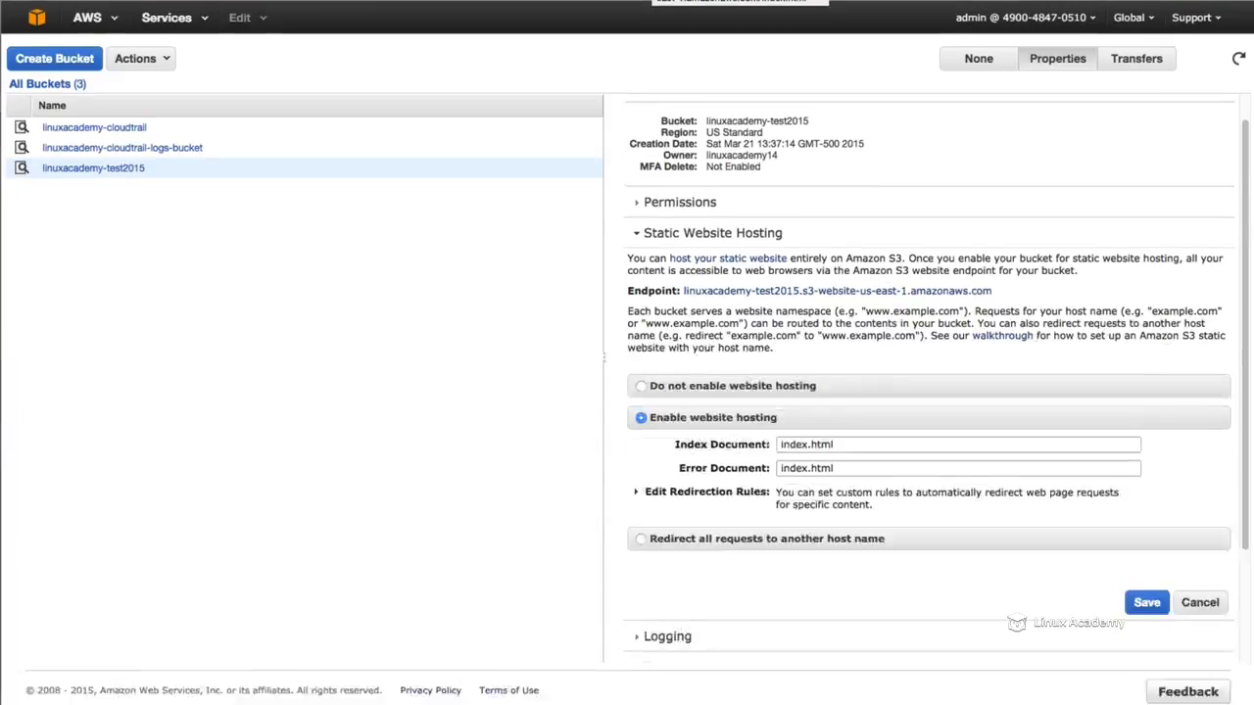
click(655, 1)
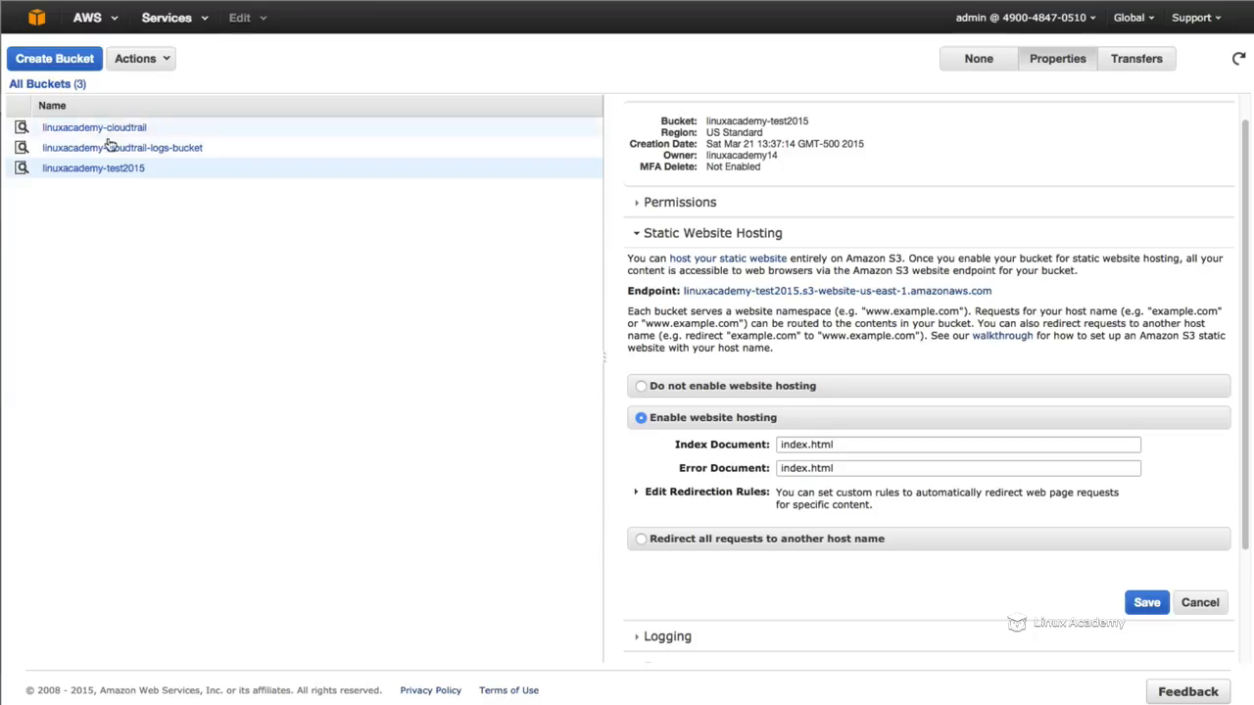
click(106, 169)
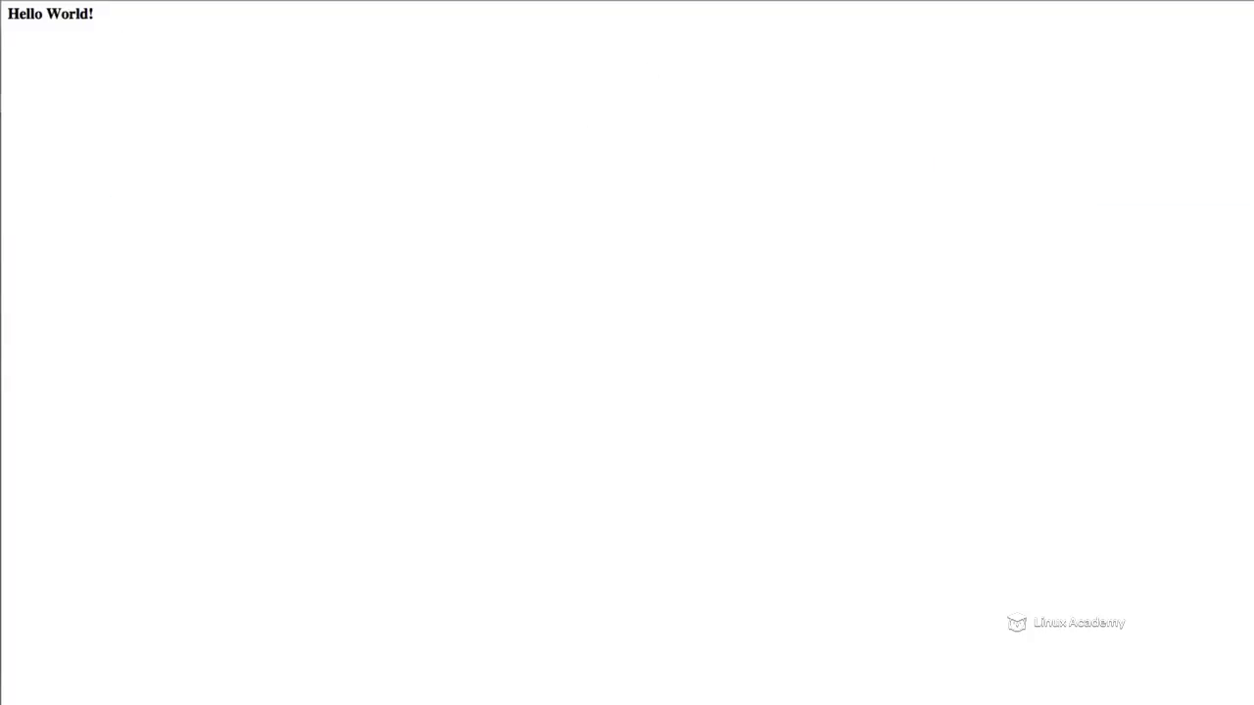
Request the /mydocument path on the bucket's website endpoint and examine the page it returns
click(559, 9)
click(560, 9)
key(BackSpace)
key(BackSpace)
key(BackSpace)
key(BackSpace)
key(BackSpace)
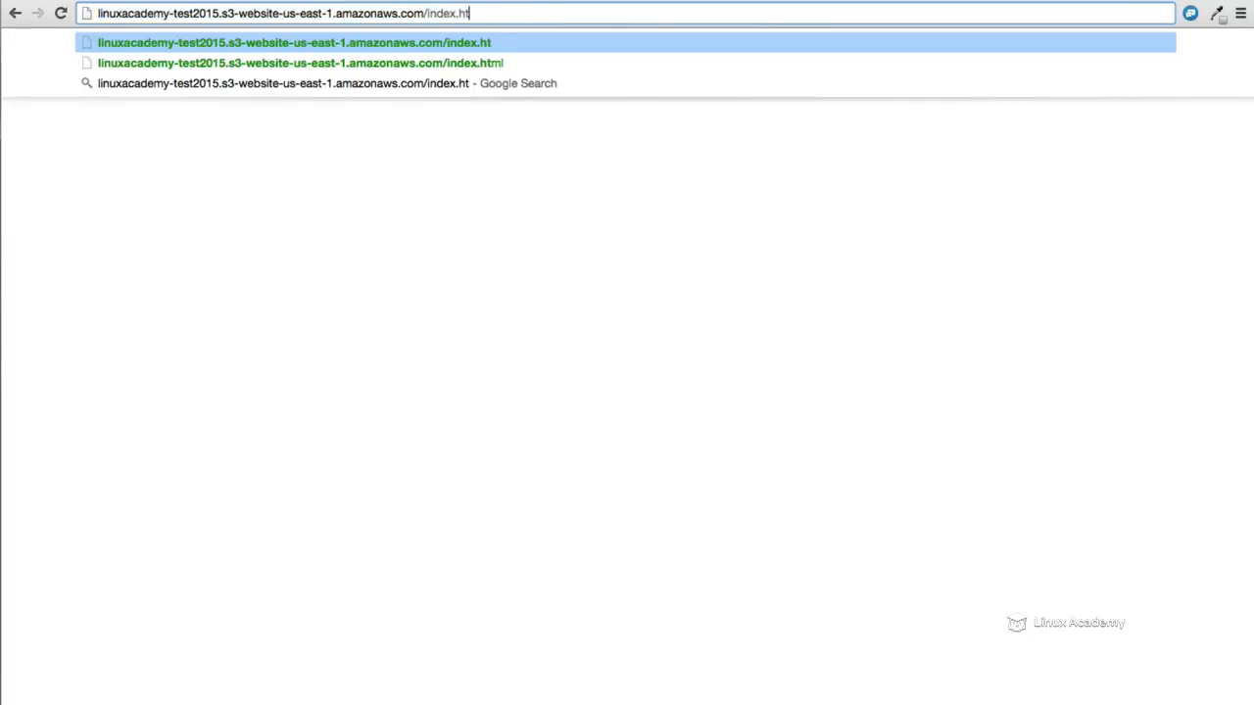
key(BackSpace)
key(BackSpace)
key(BackSpace)
key(BackSpace)
key(BackSpace)
text(mydocument)
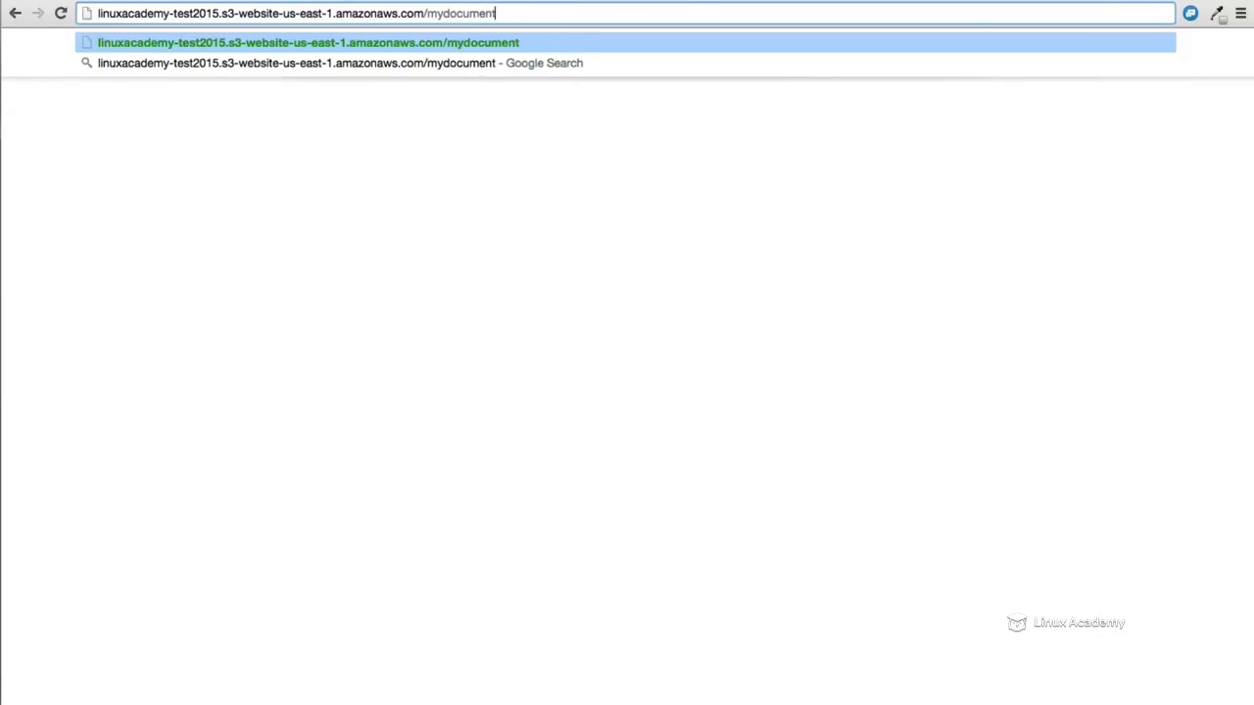
key(Return)
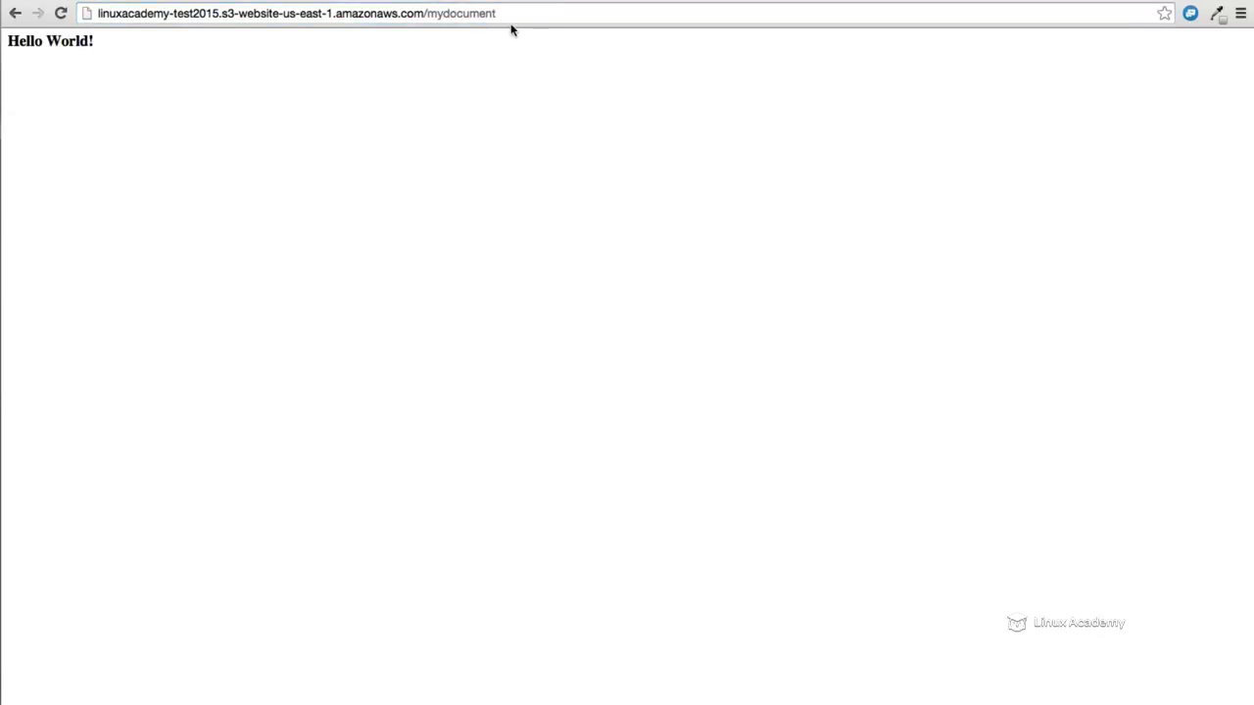
drag(101, 42, 4, 41)
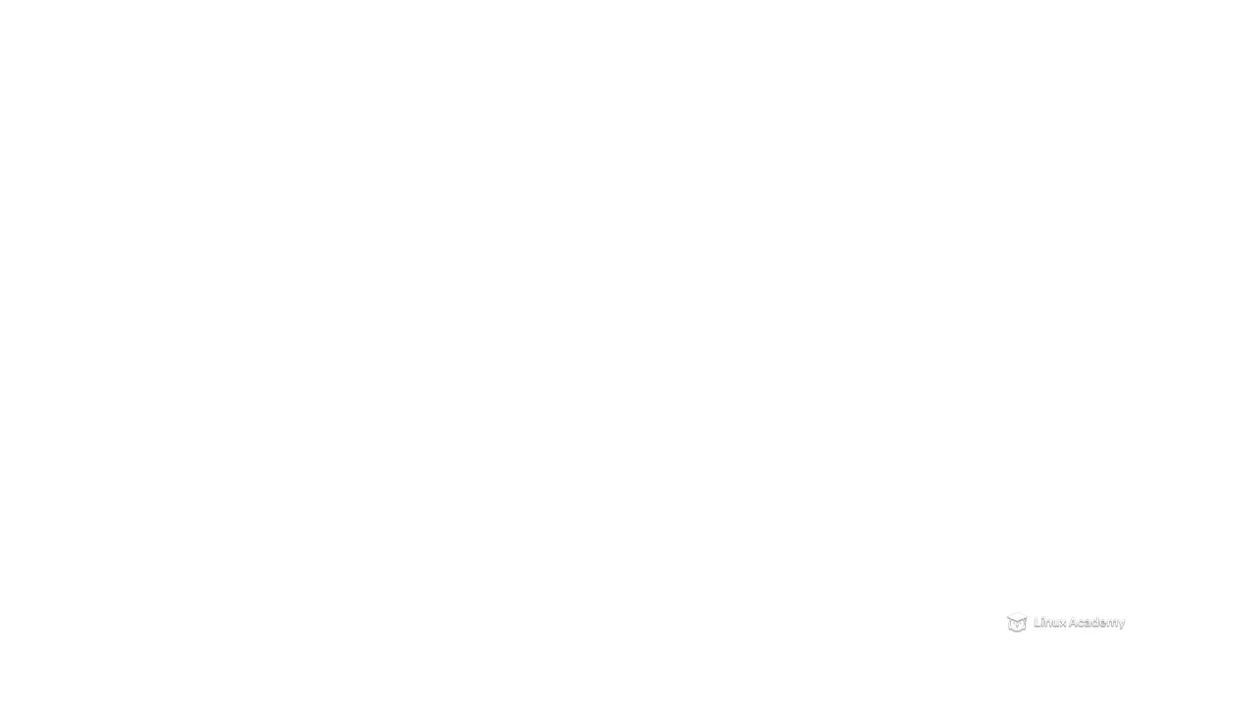
Replace the h3 heading text in the HTML file with "Error didn't work!"
drag(136, 24, 70, 23)
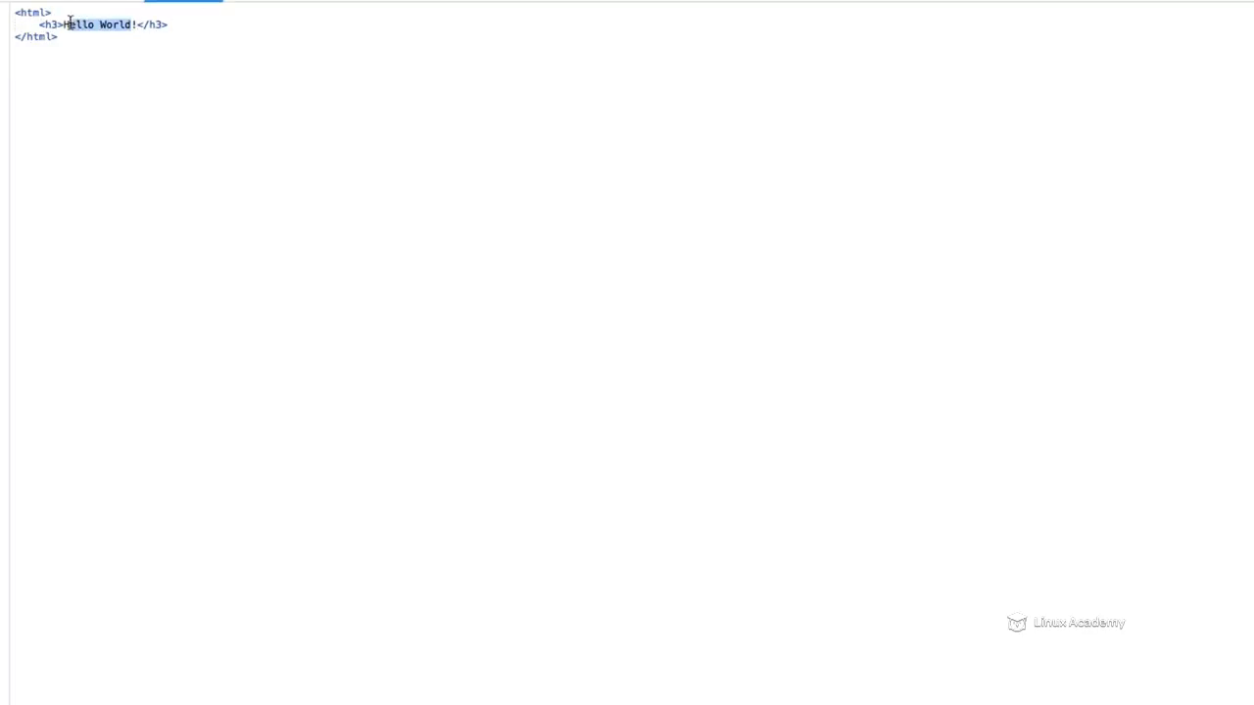
text(Er)
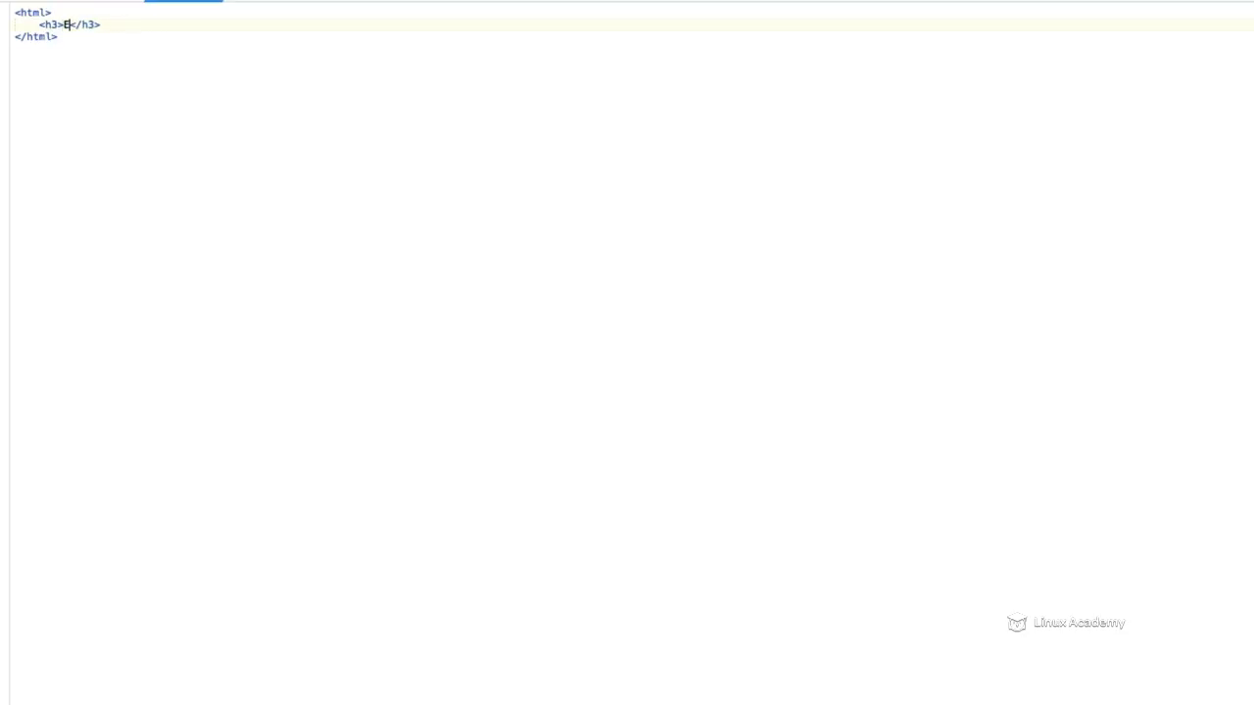
text(ror didn't work!)
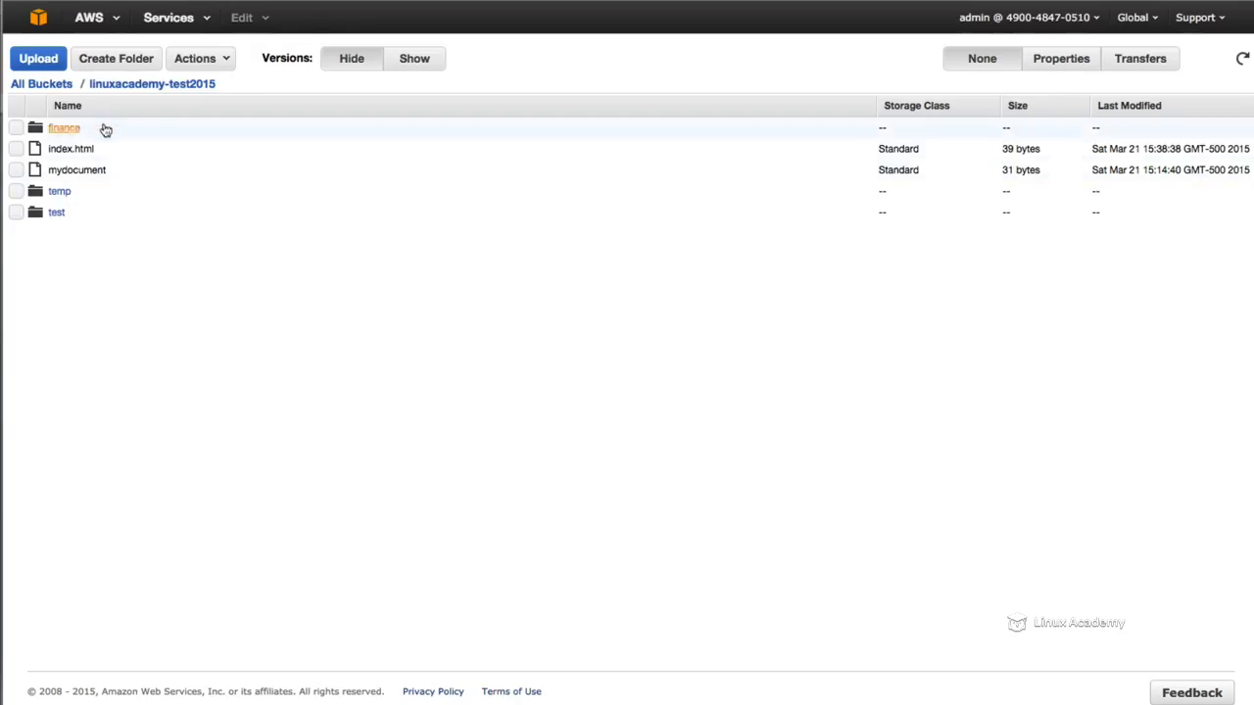
Set the error document in the linuxacademy-test2015 bucket's static website hosting to error.html and save the settings
click(61, 84)
click(1062, 59)
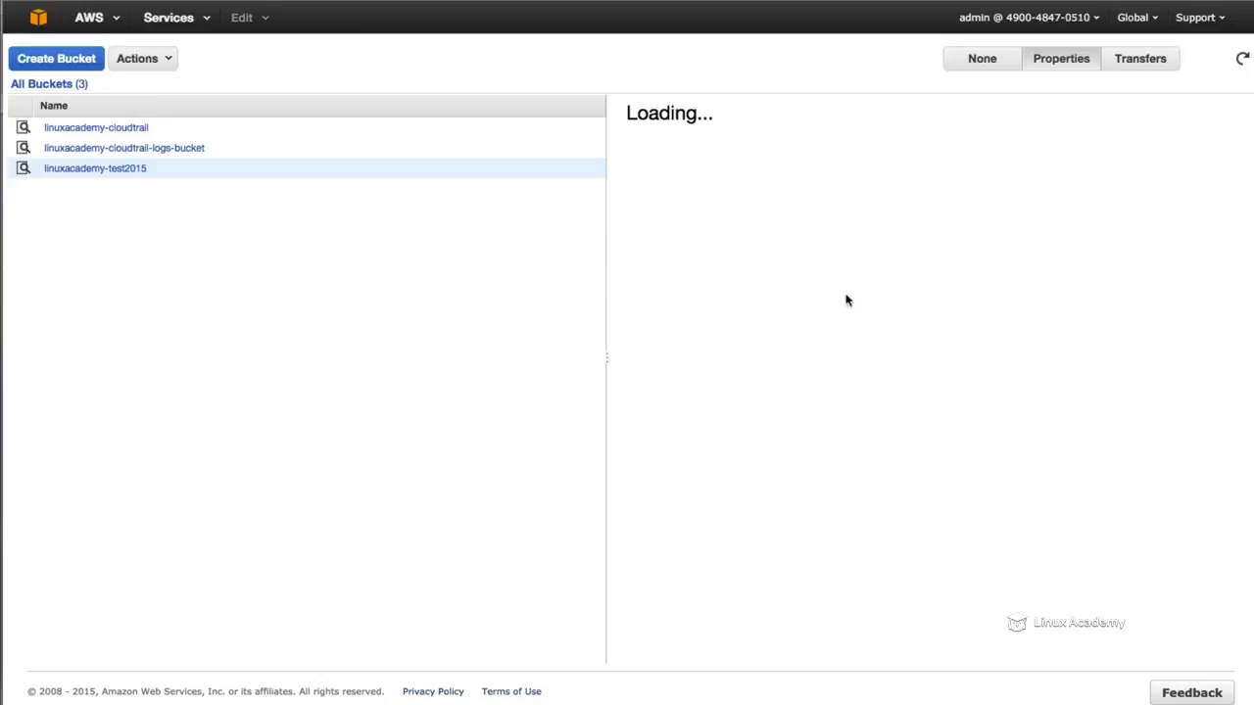
drag(856, 468, 697, 444)
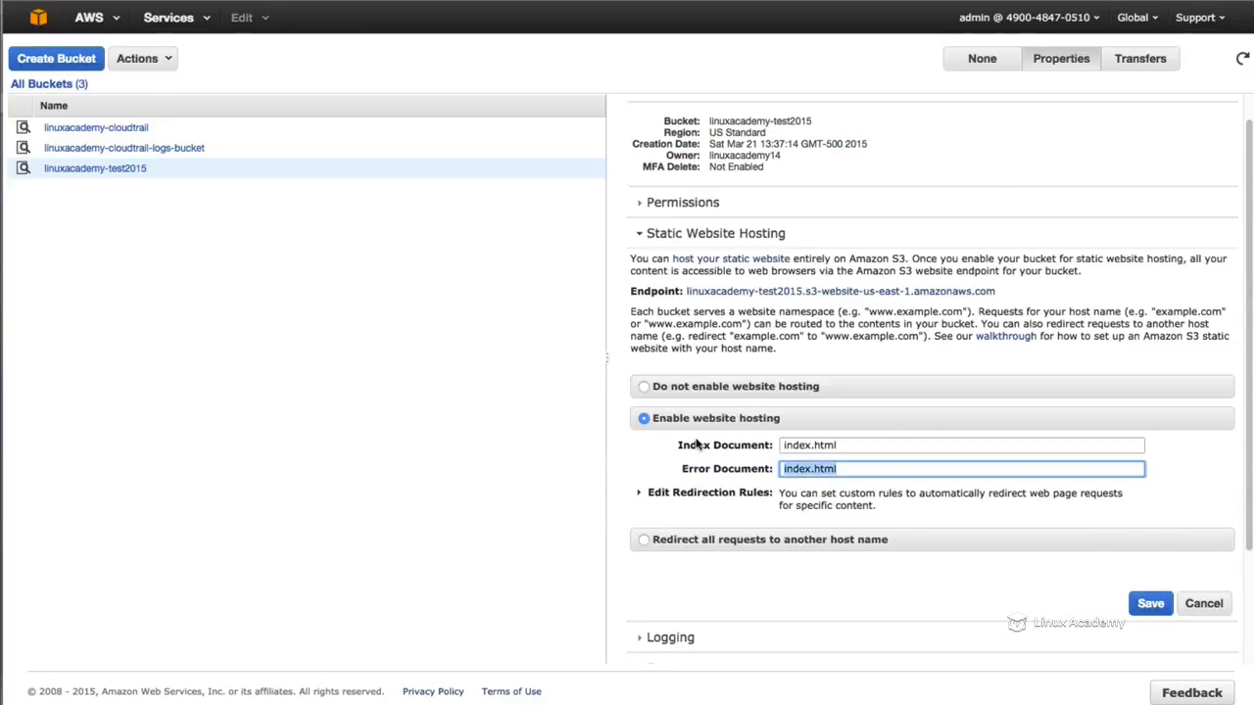
text(errro)
text(.html)
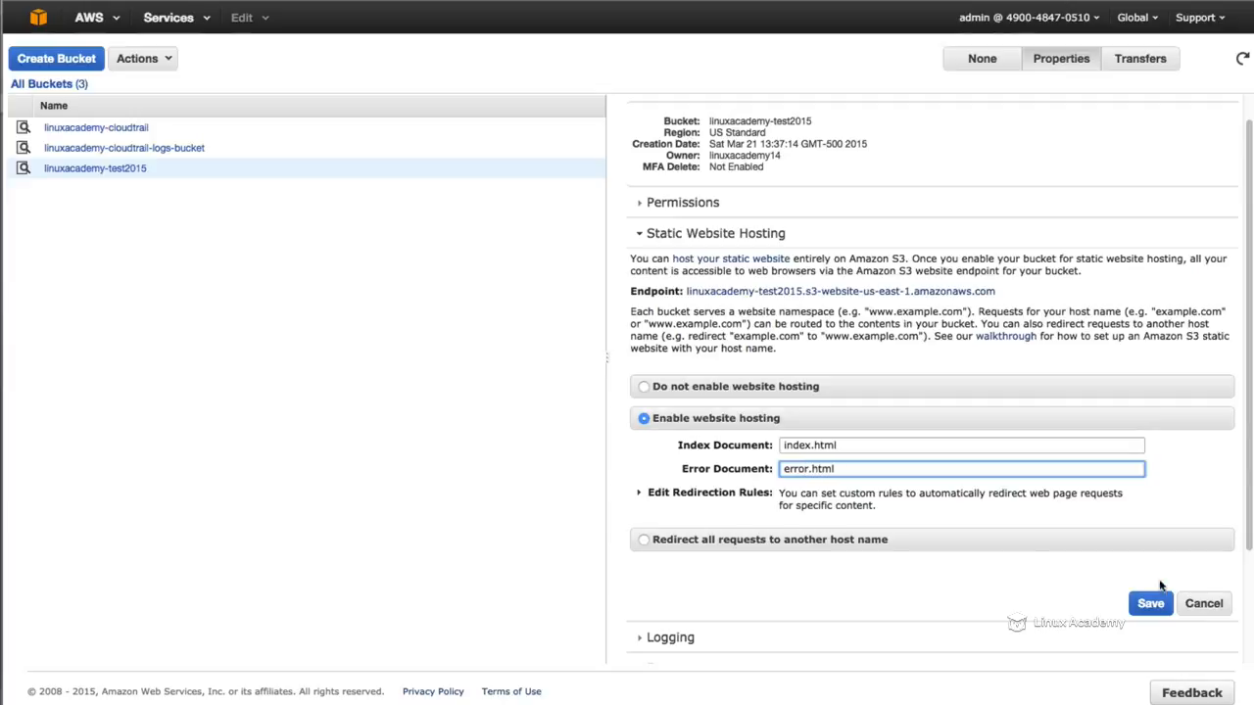
click(1150, 603)
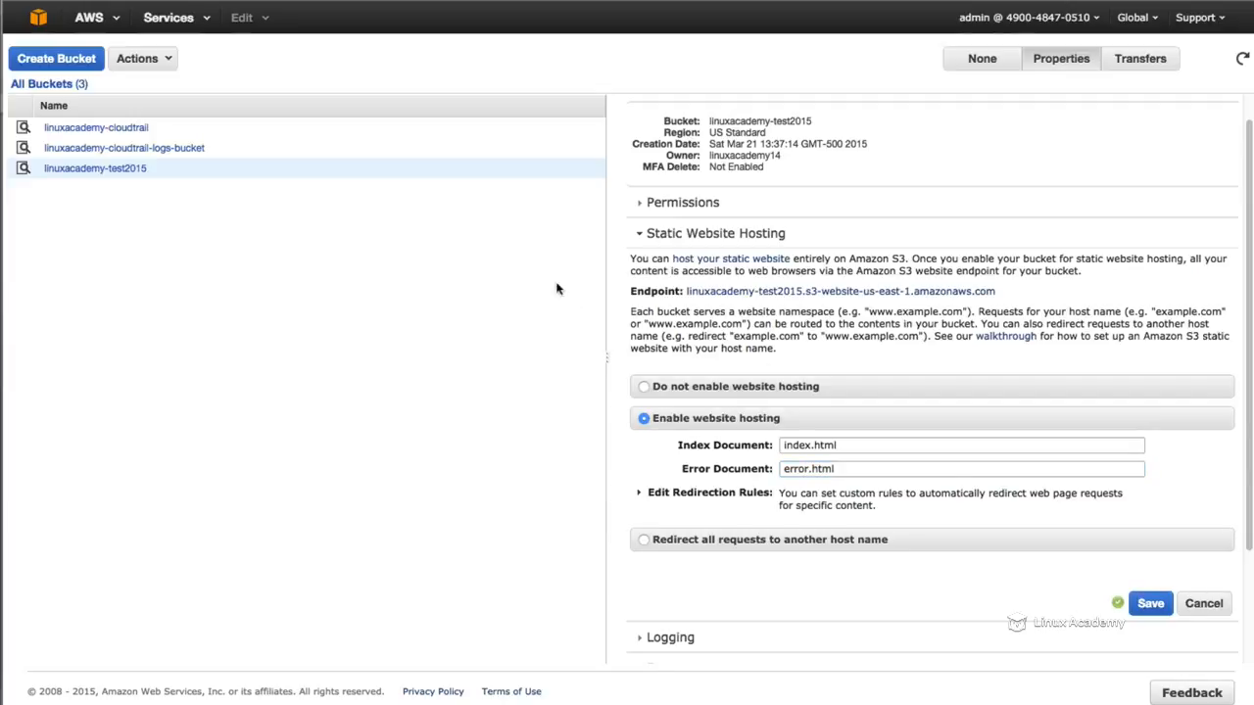
Upload error.html to the linuxacademy-test2015 bucket
click(143, 169)
click(38, 58)
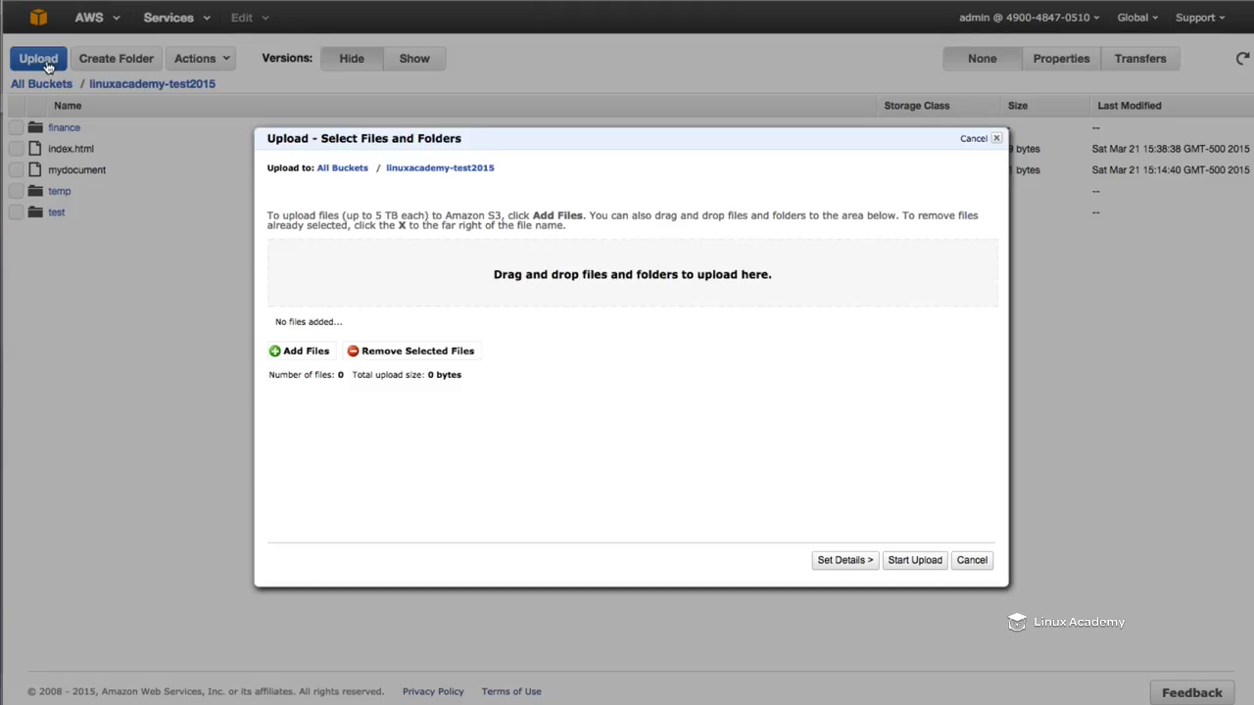
click(300, 362)
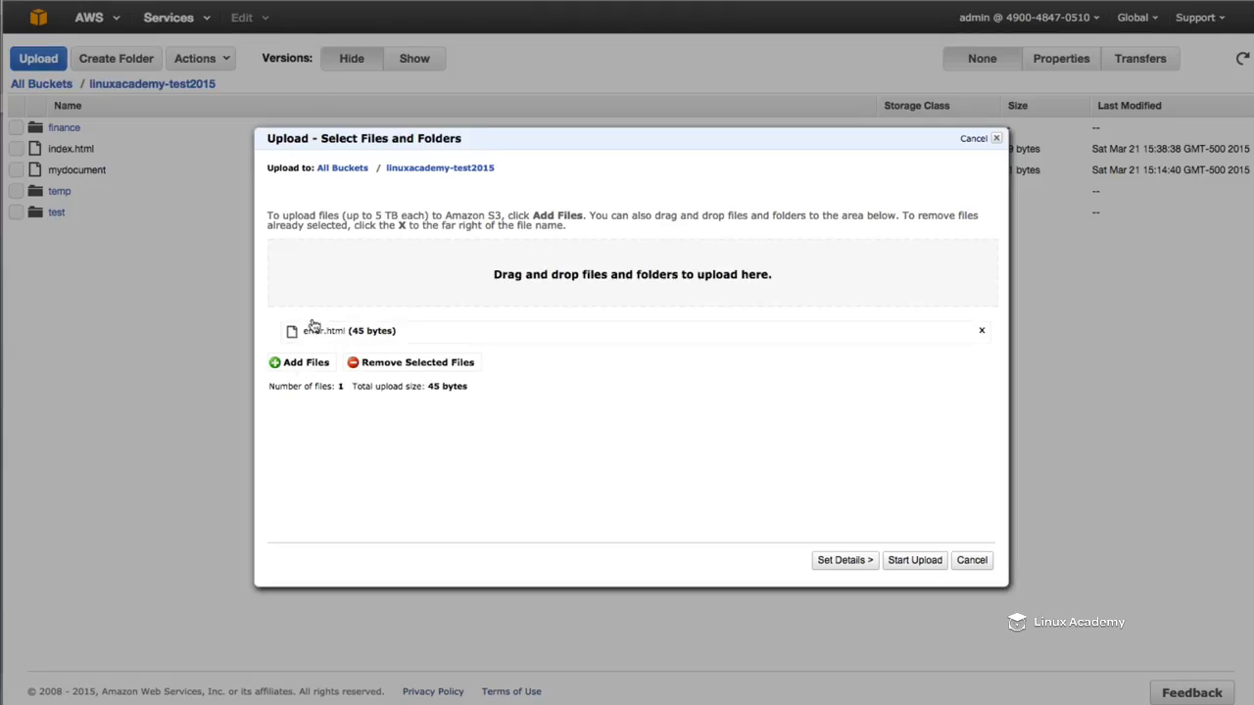
click(921, 562)
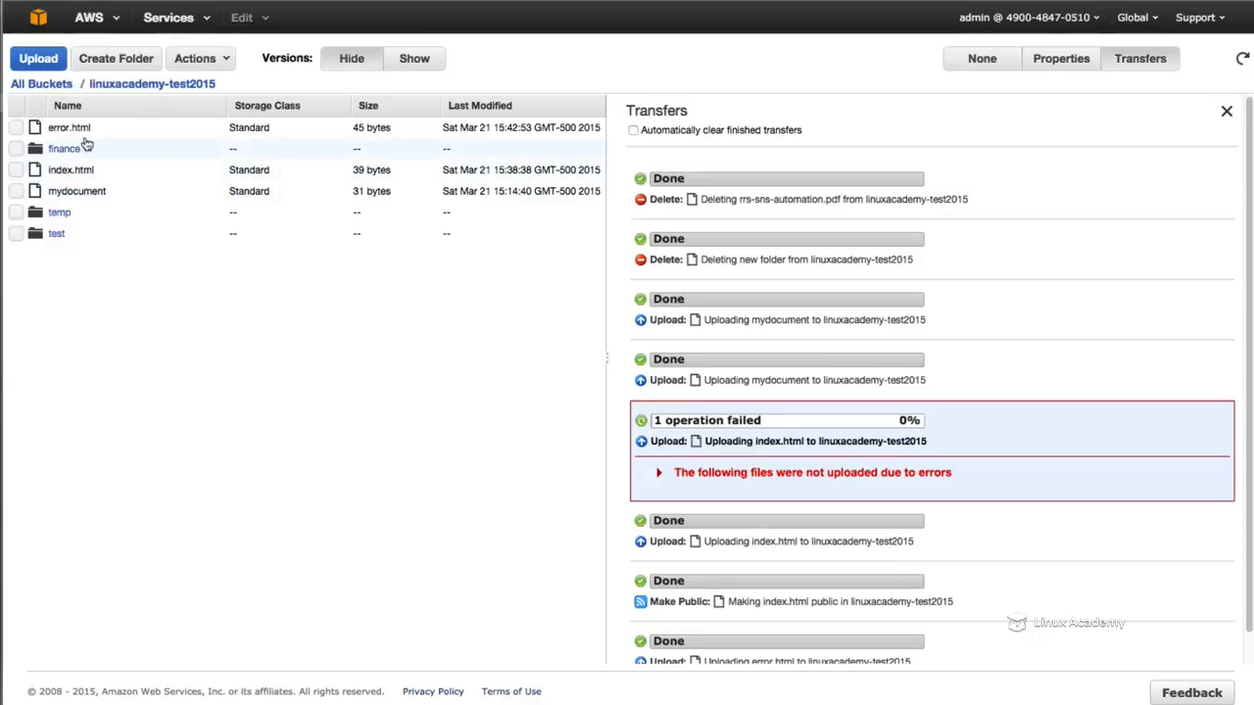
Make error.html public, turn on automatic clearing of finished transfers, and close the transfers view
right_click(86, 127)
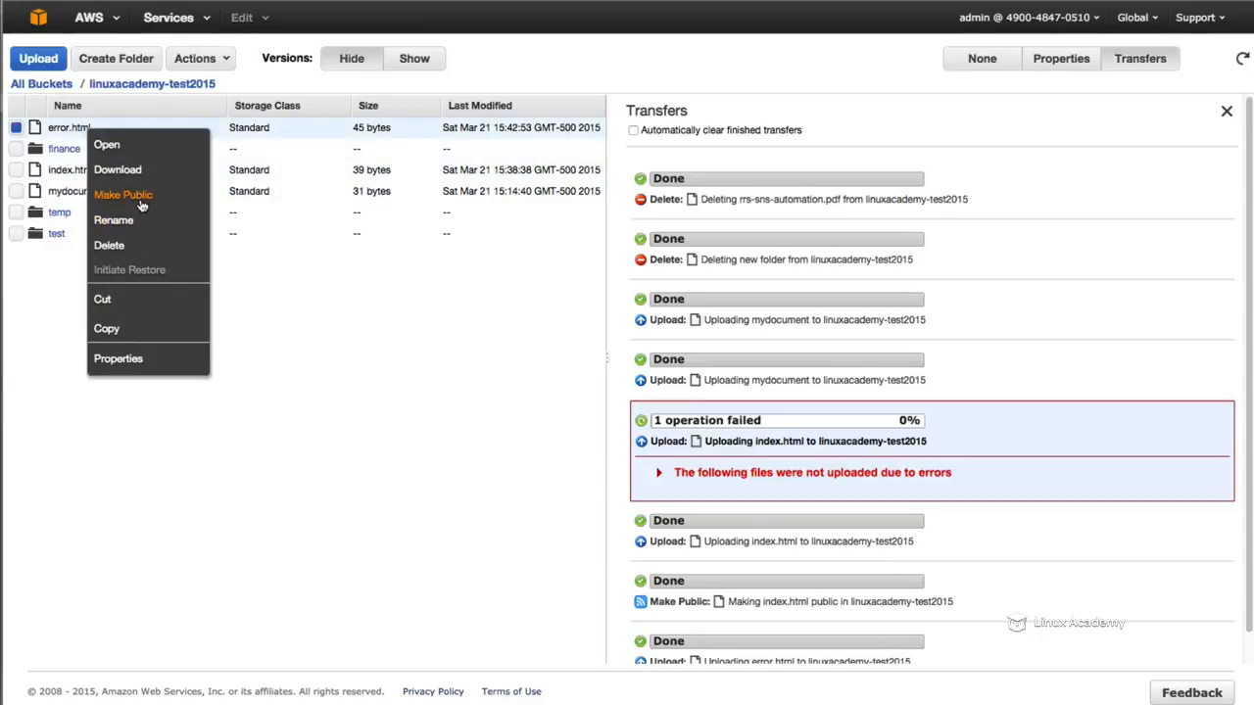
click(117, 194)
click(852, 215)
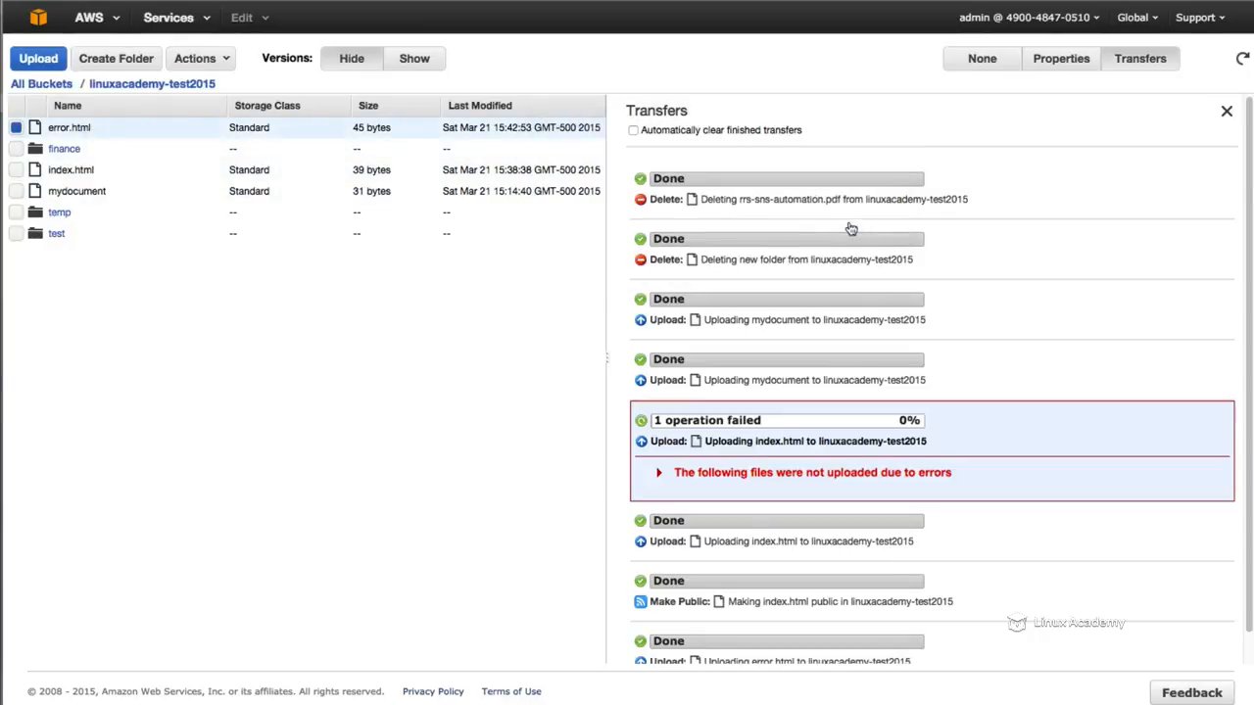
click(633, 130)
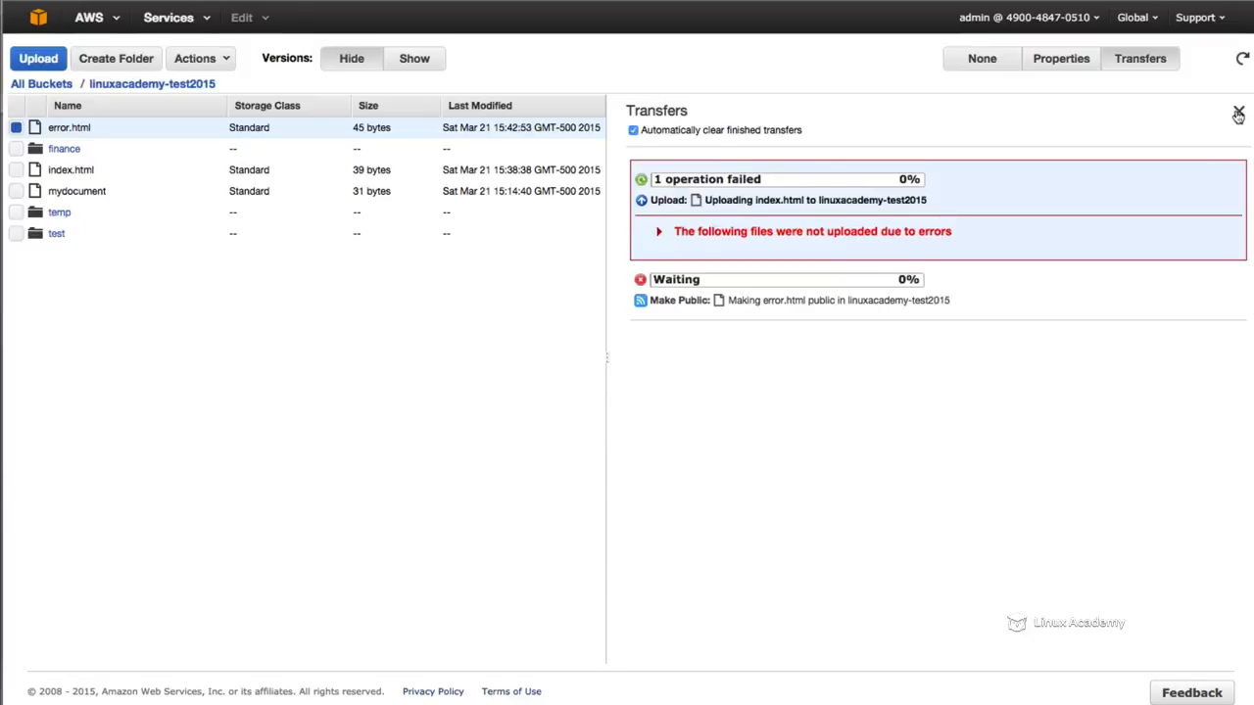
click(1238, 116)
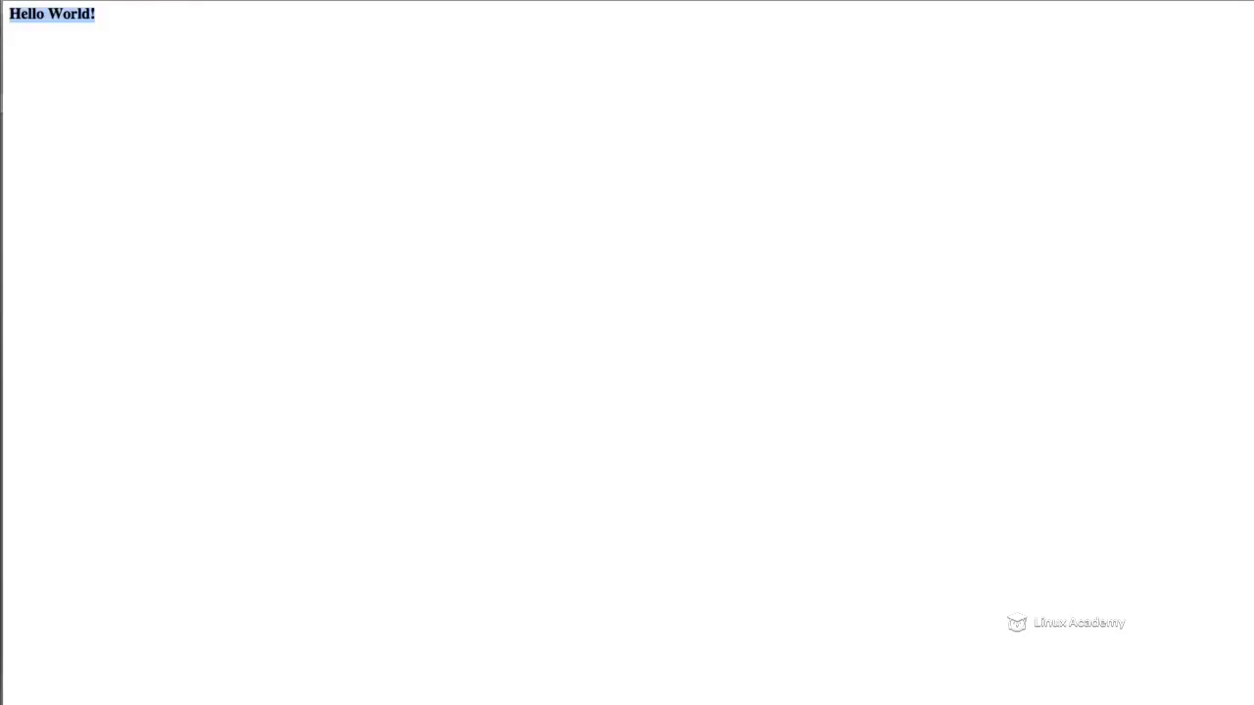
Reload the website's /mydocument address and examine the text of the returned page
click(150, 27)
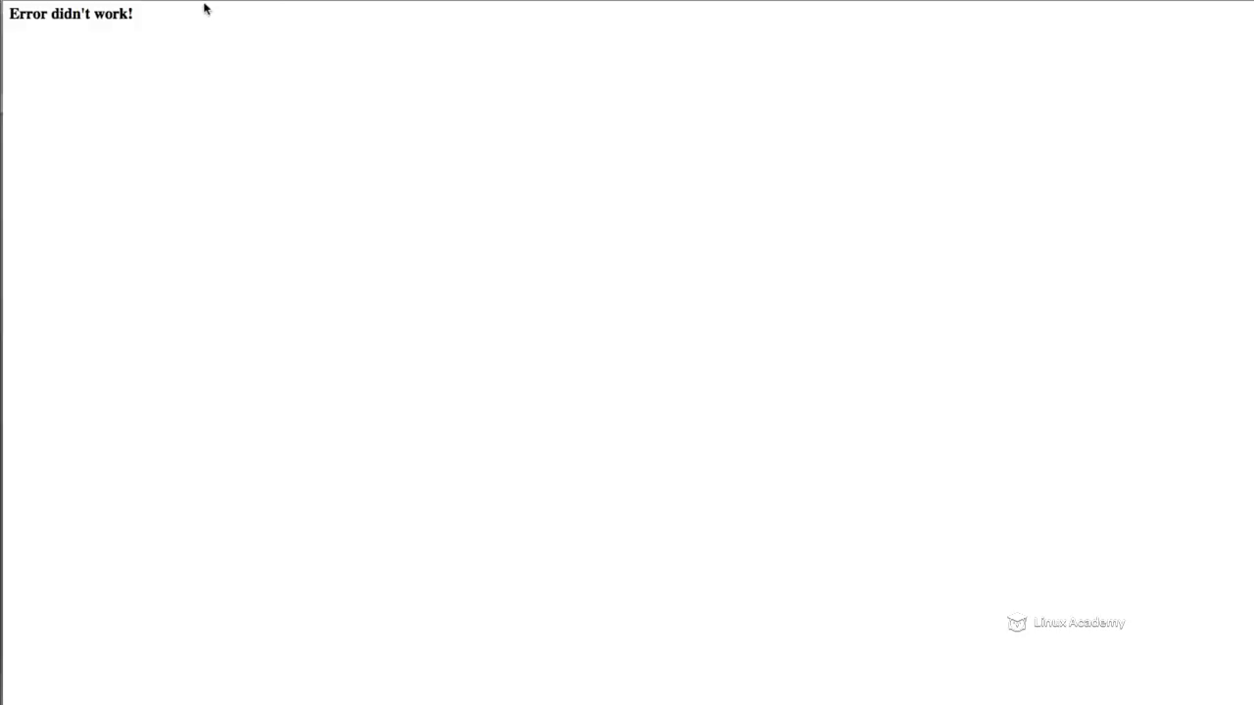
drag(143, 23, 3, 14)
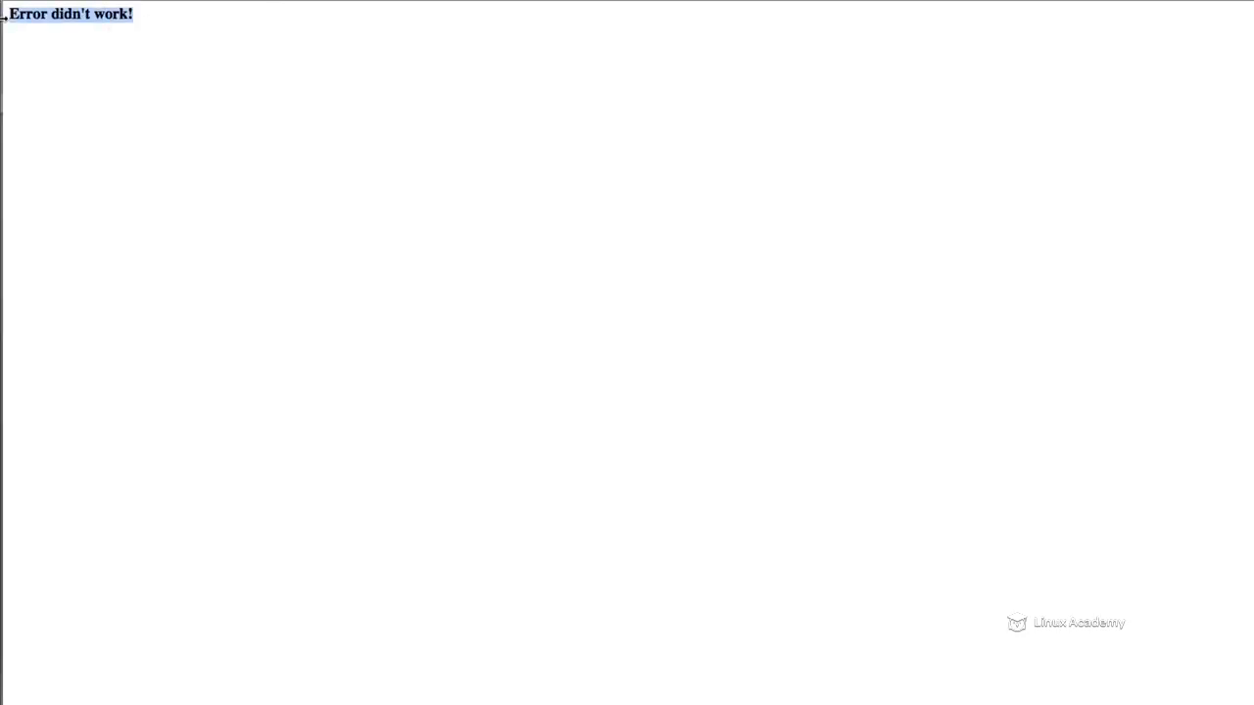
click(89, 50)
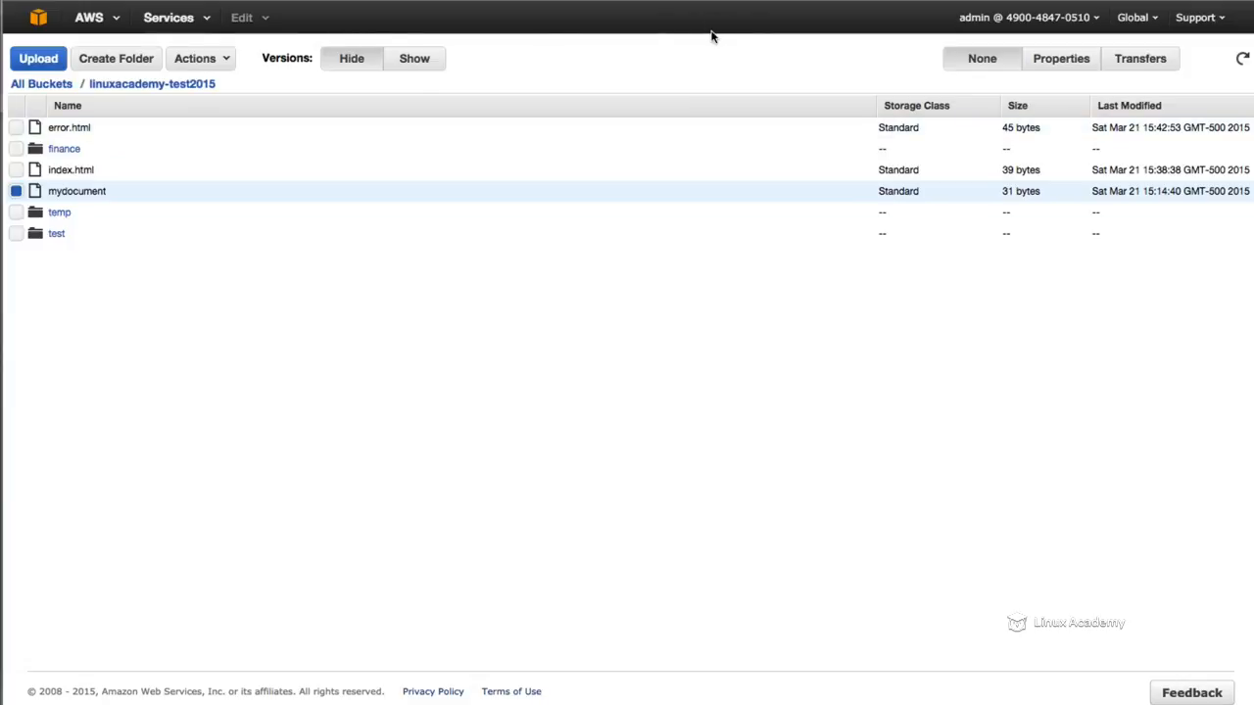
Make the mydocument file in the linuxacademy-test2015 bucket public
right_click(100, 194)
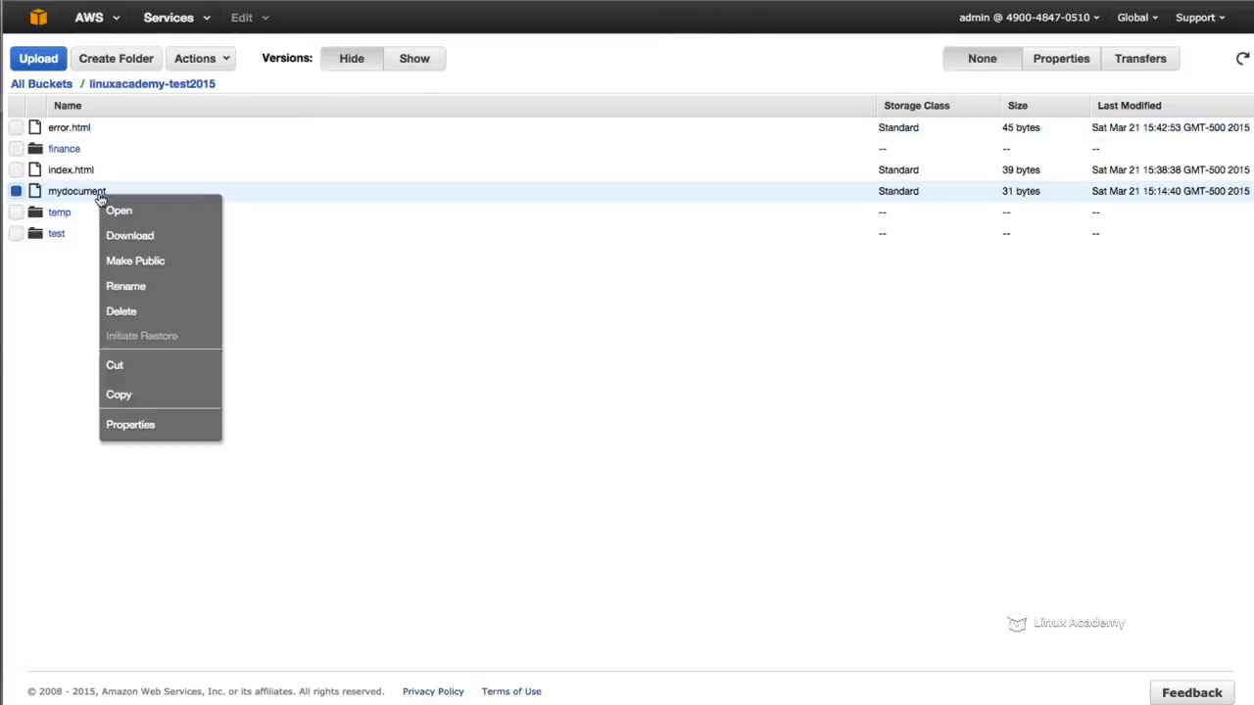
click(161, 265)
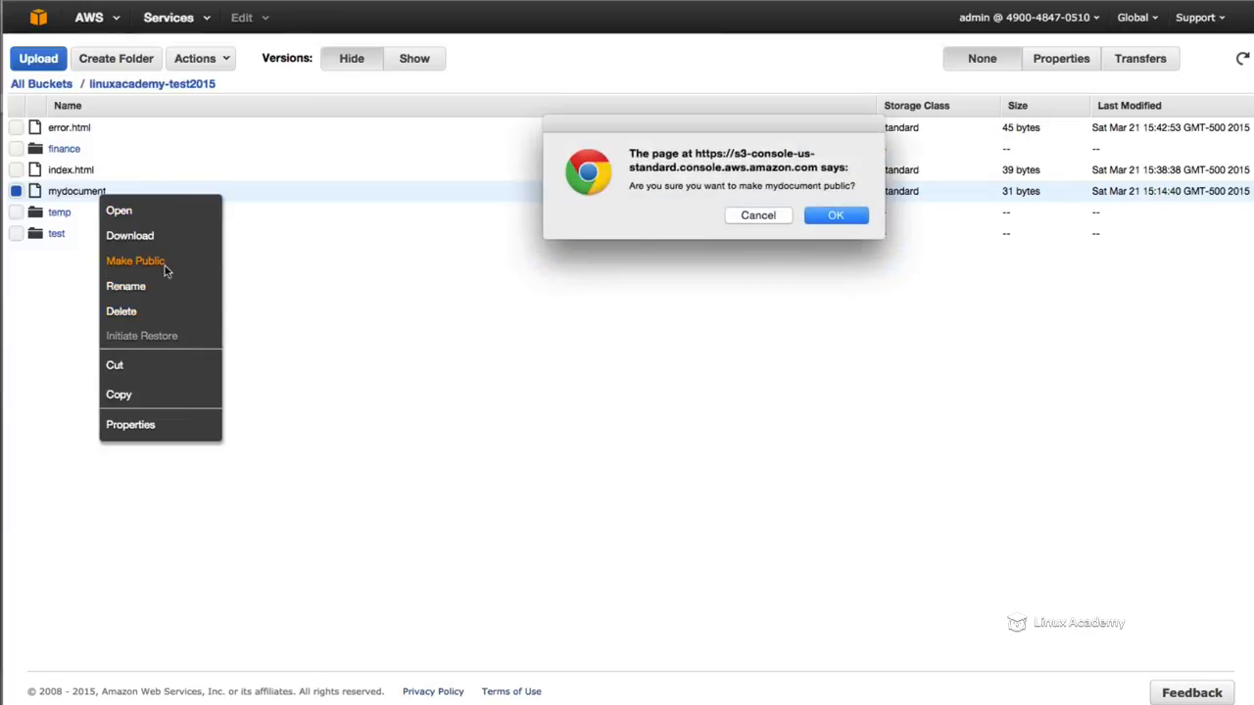
click(821, 222)
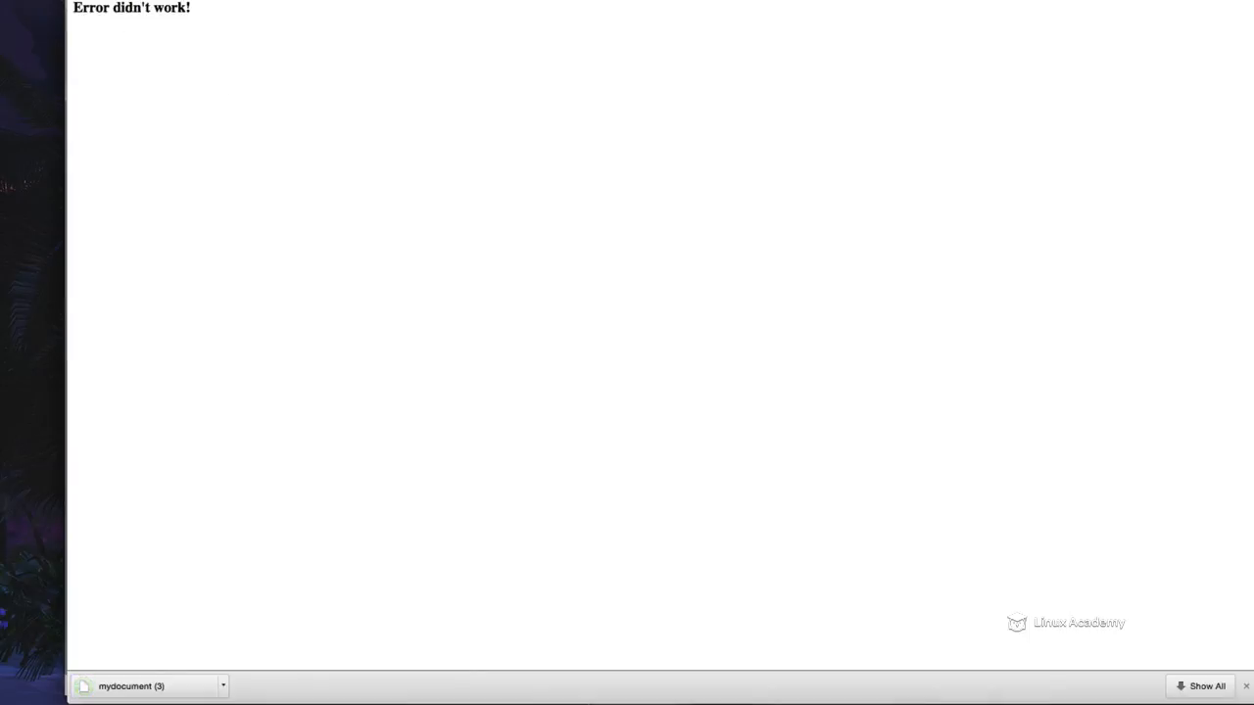
Request the website's /mydocument address again and examine the endpoint host name in the address
key(Return)
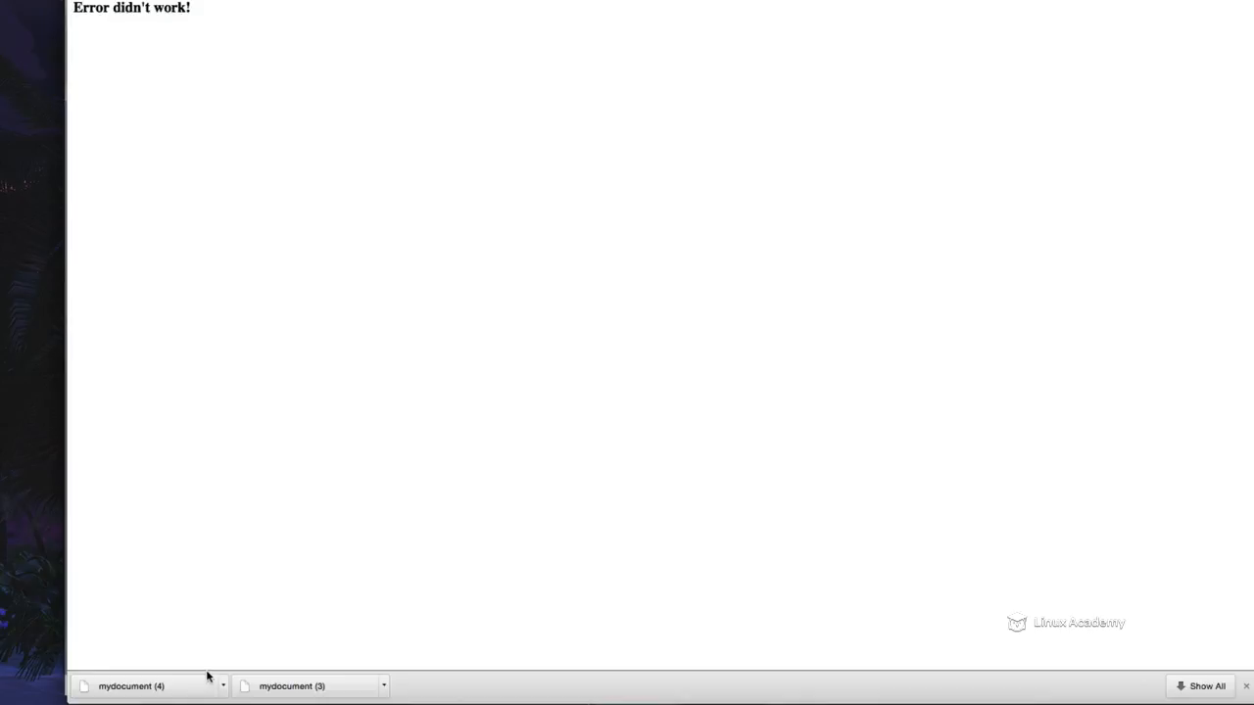
click(439, 18)
drag(458, 18, 100, 17)
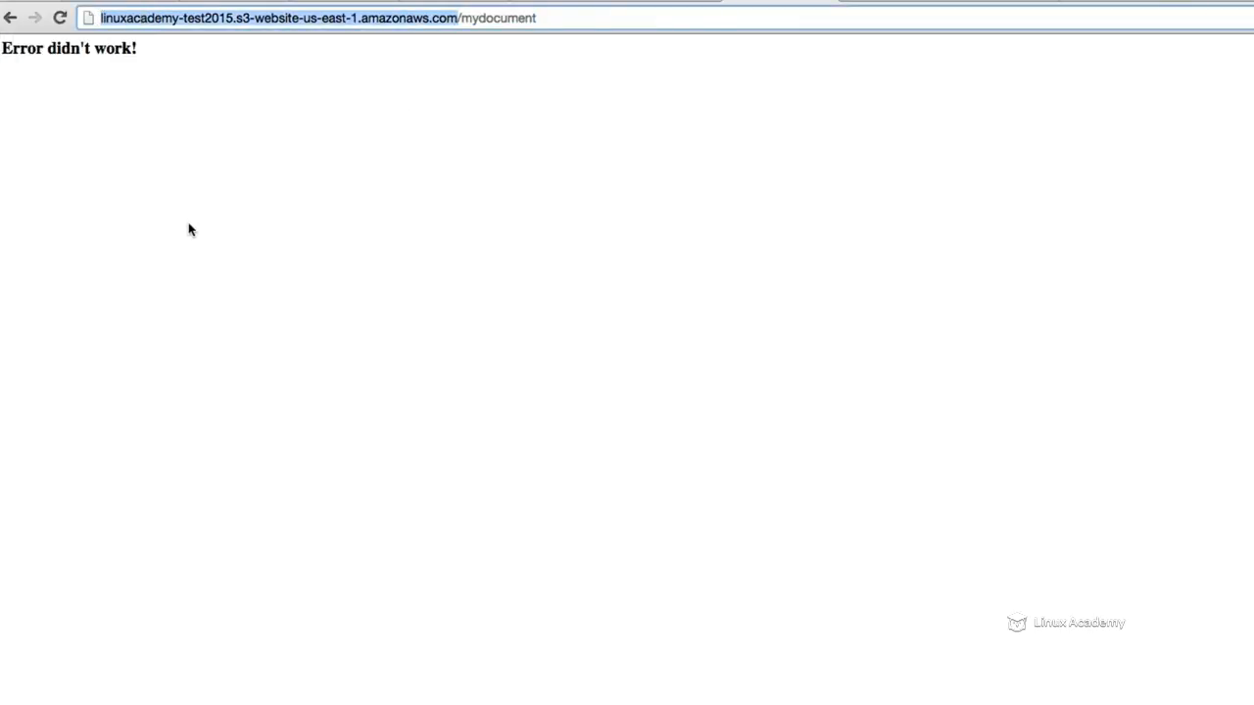
click(219, 229)
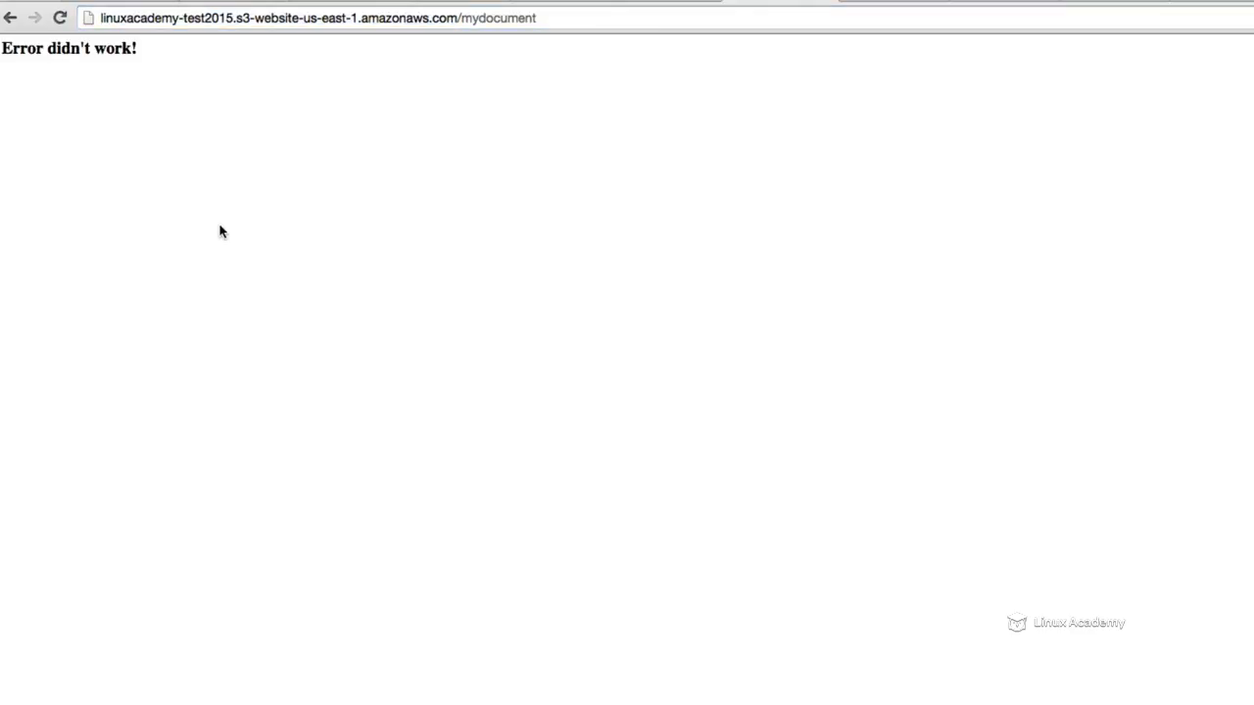
Replace mydocument with index.html in the website address and load that page
click(467, 18)
drag(466, 17, 584, 20)
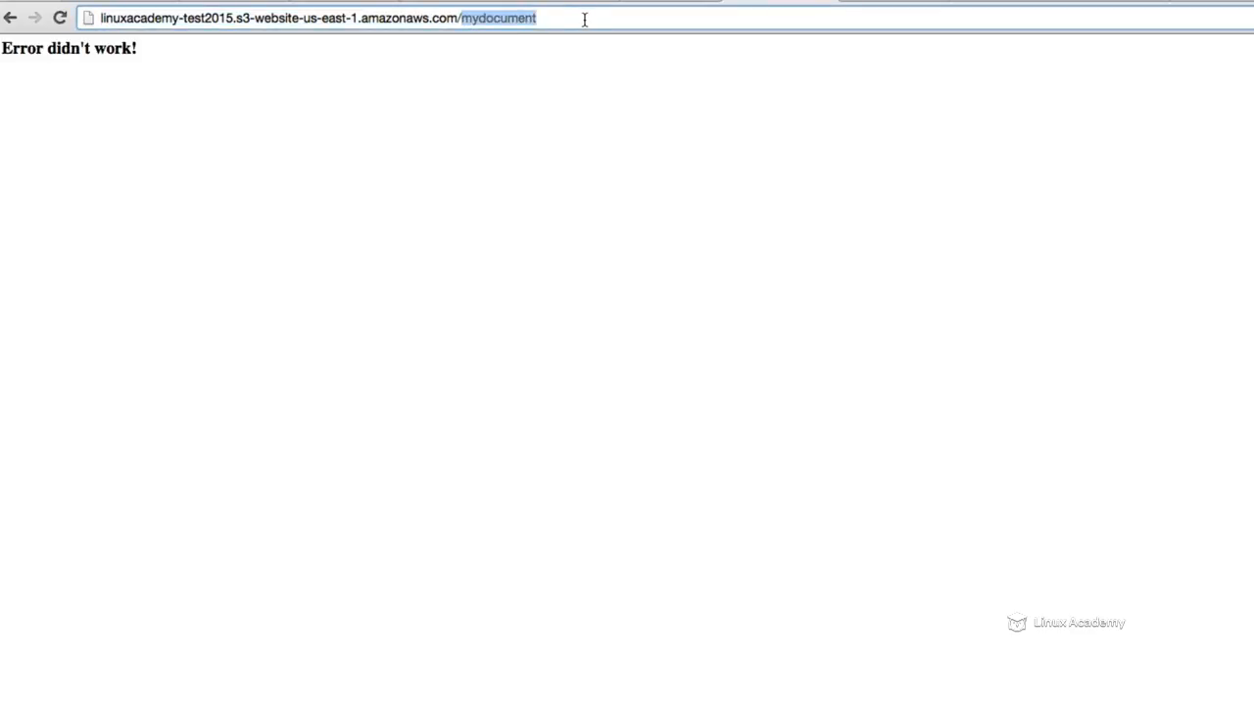
text(index.html)
key(Return)
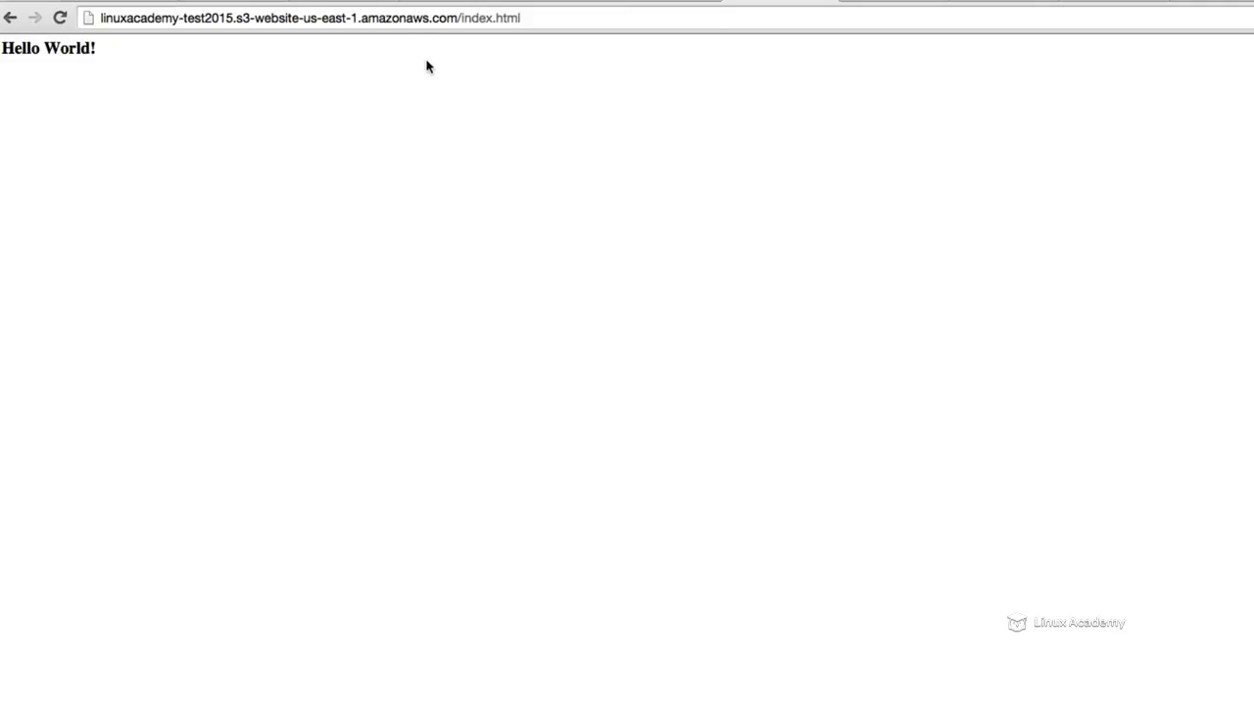
Examine the bucket name, s3-website region and amazonaws.com parts of the endpoint address, then switch back to the S3 console
click(263, 25)
click(215, 22)
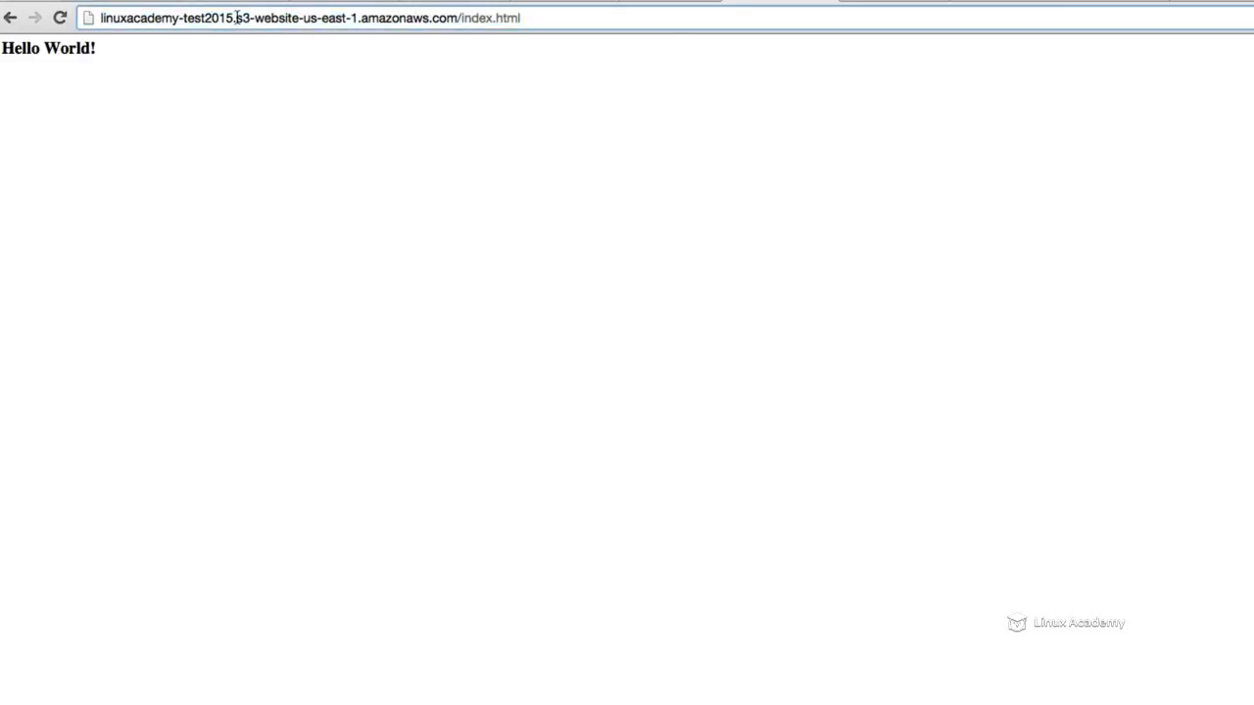
drag(234, 18, 101, 18)
click(244, 58)
click(242, 18)
drag(240, 18, 363, 18)
click(356, 84)
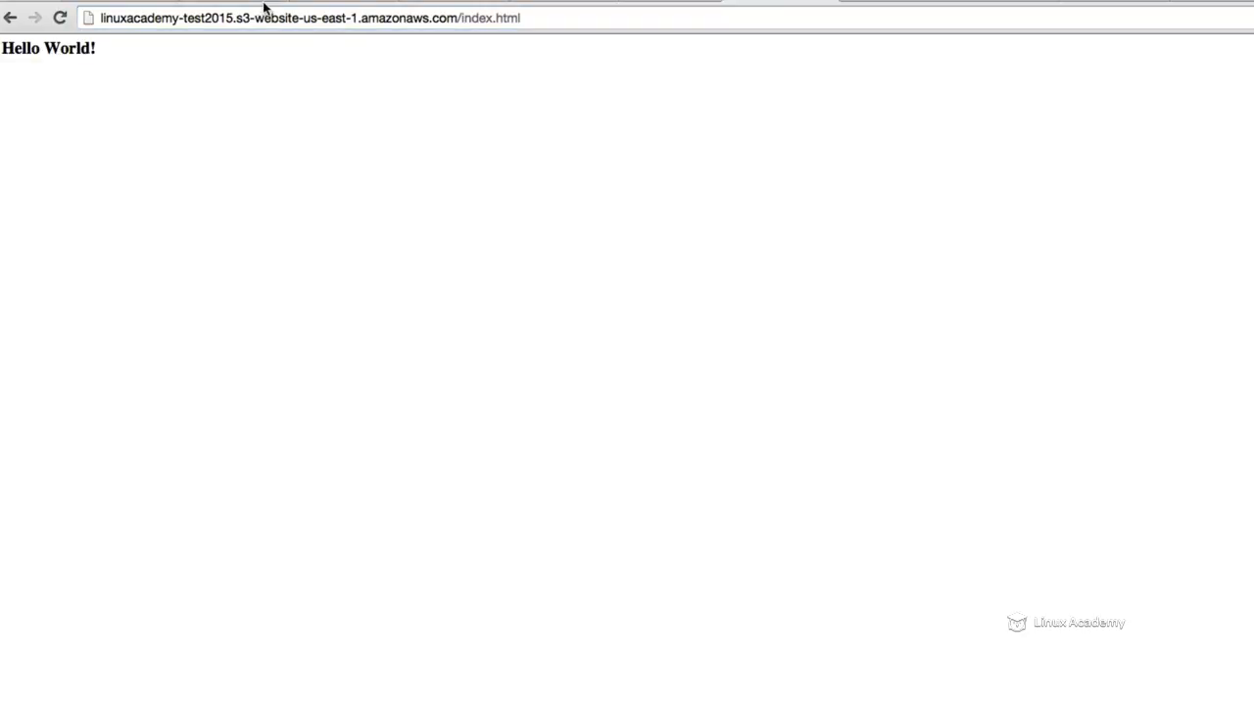
drag(242, 18, 436, 17)
click(304, 44)
click(359, 59)
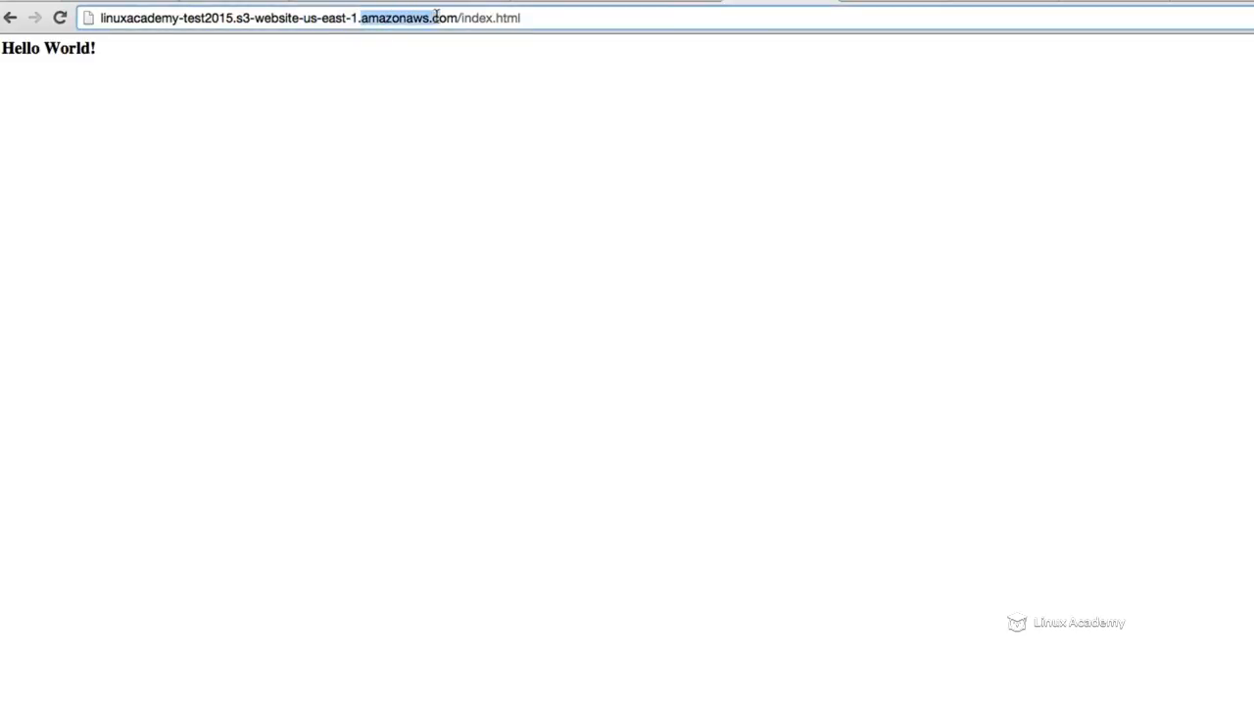
click(438, 66)
click(676, 2)
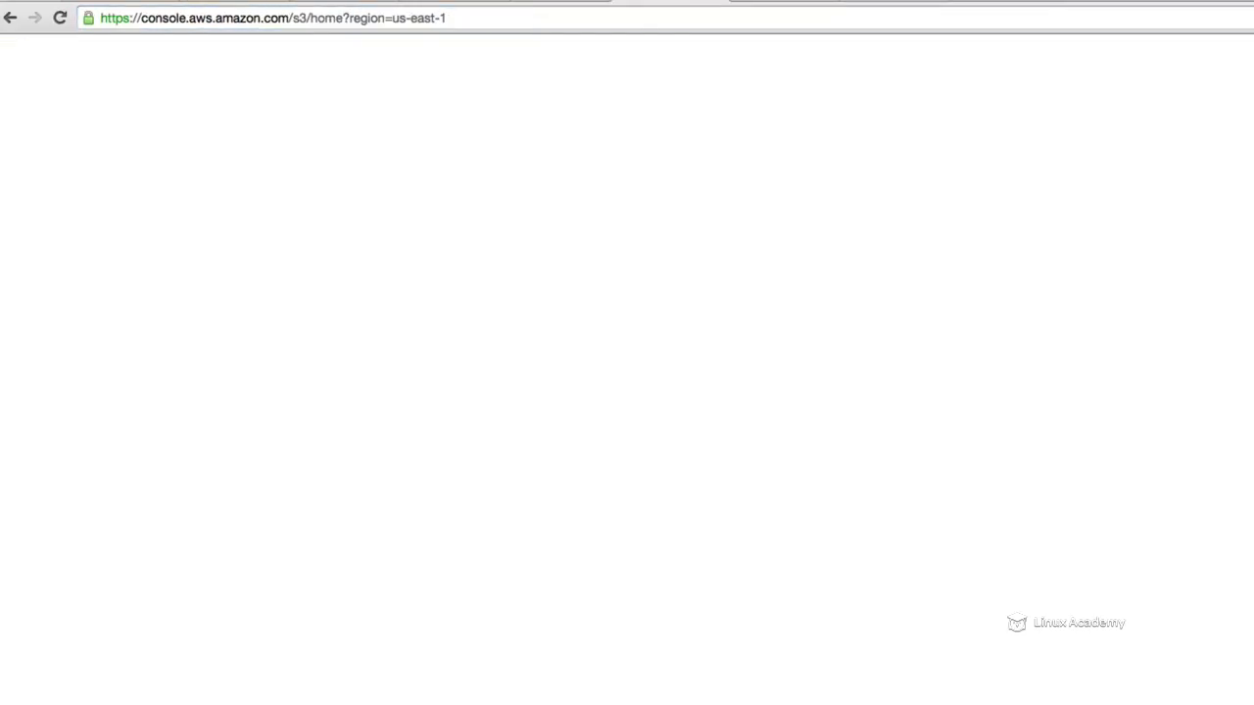